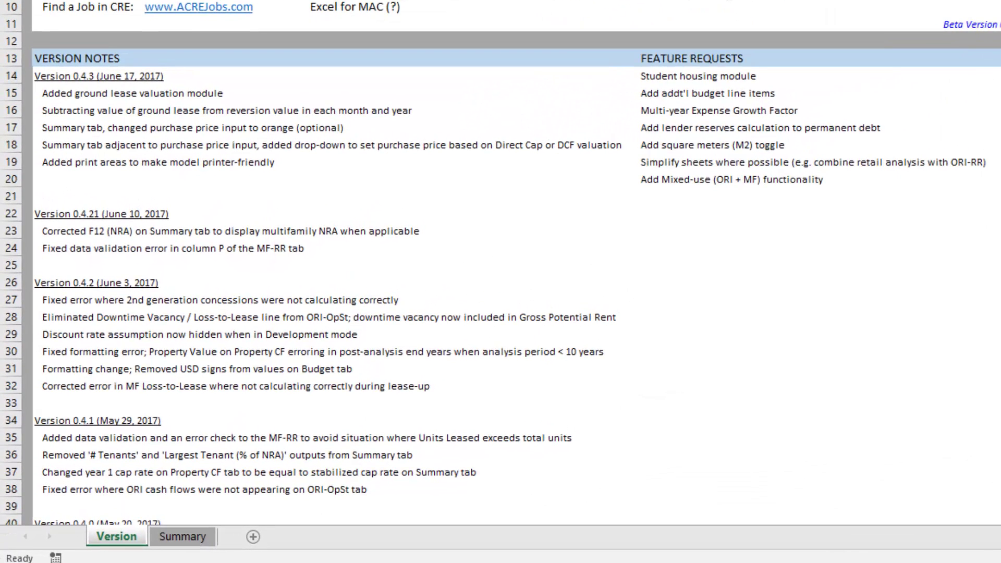
Set MF Tabs to Show on the Summary sheet.
left_click(149, 541)
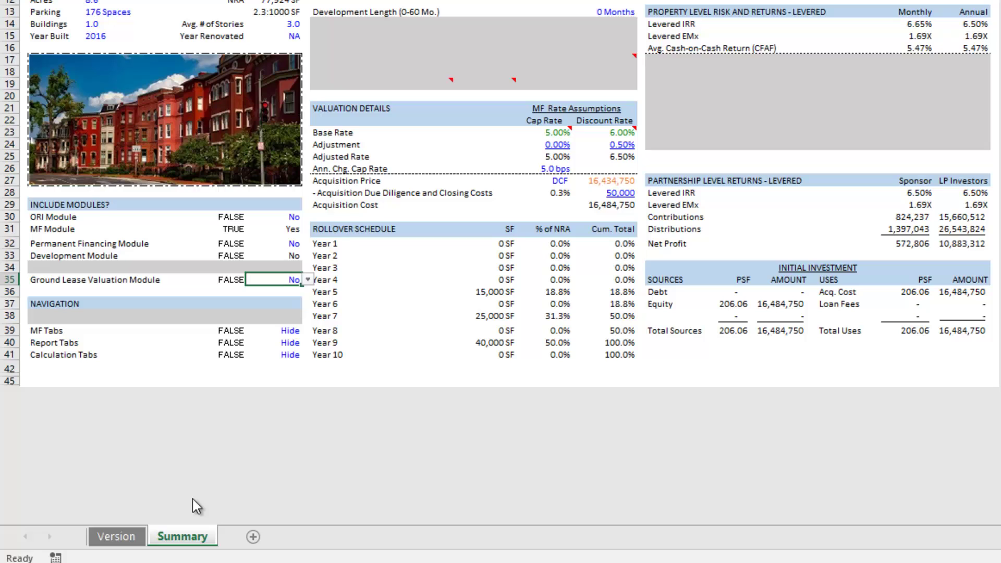
left_click(281, 218)
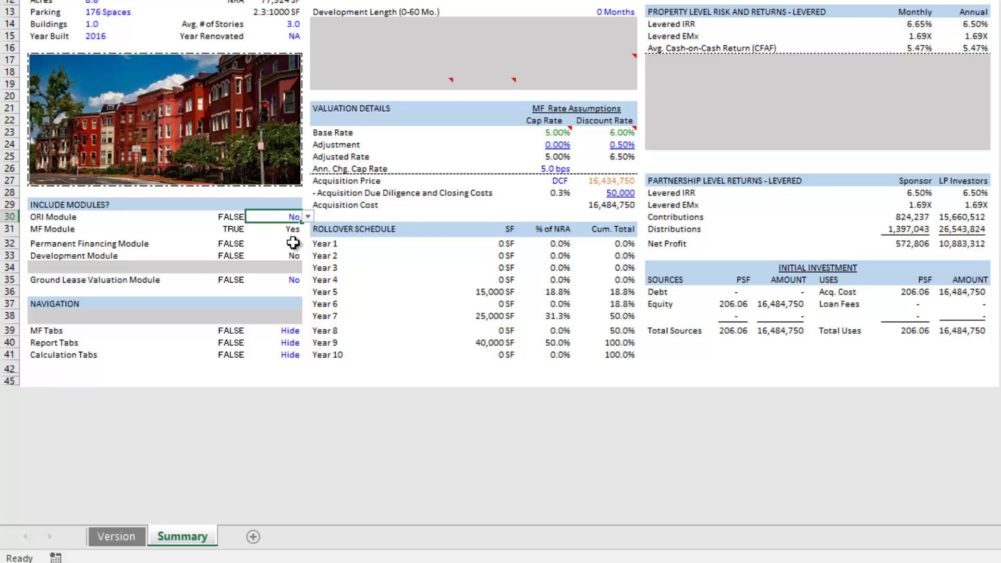
left_click(288, 331)
left_click(308, 331)
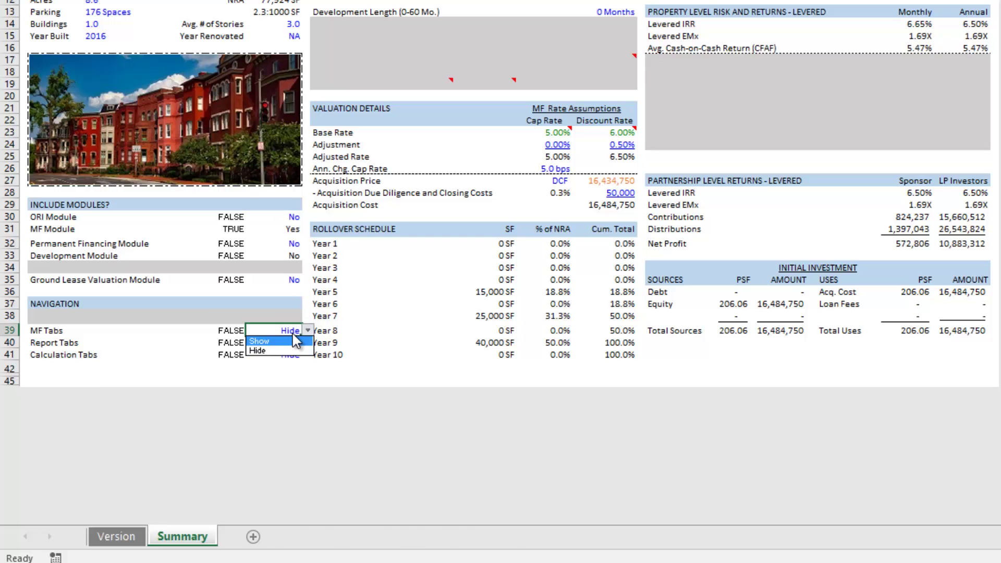
left_click(263, 340)
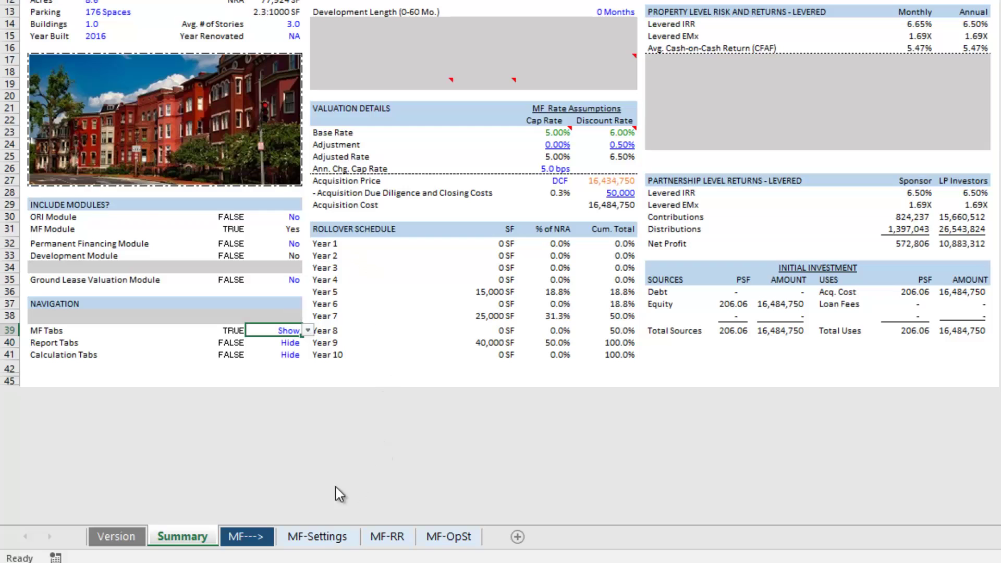
Rename the MF-Settings row 31 expense label from Service Contracts to Ground Lease.
left_click(320, 538)
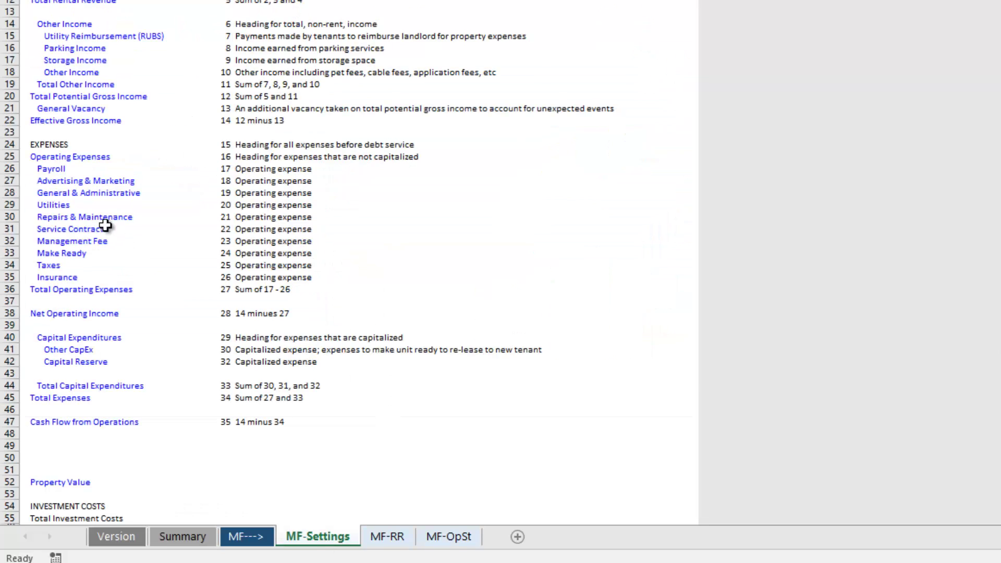
left_click_drag(58, 157, 58, 255)
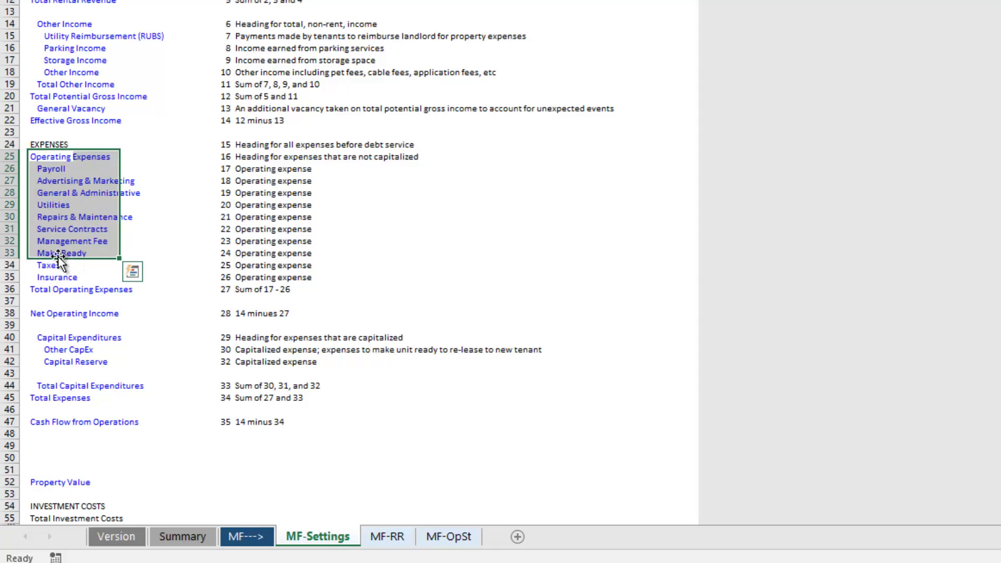
left_click(71, 241)
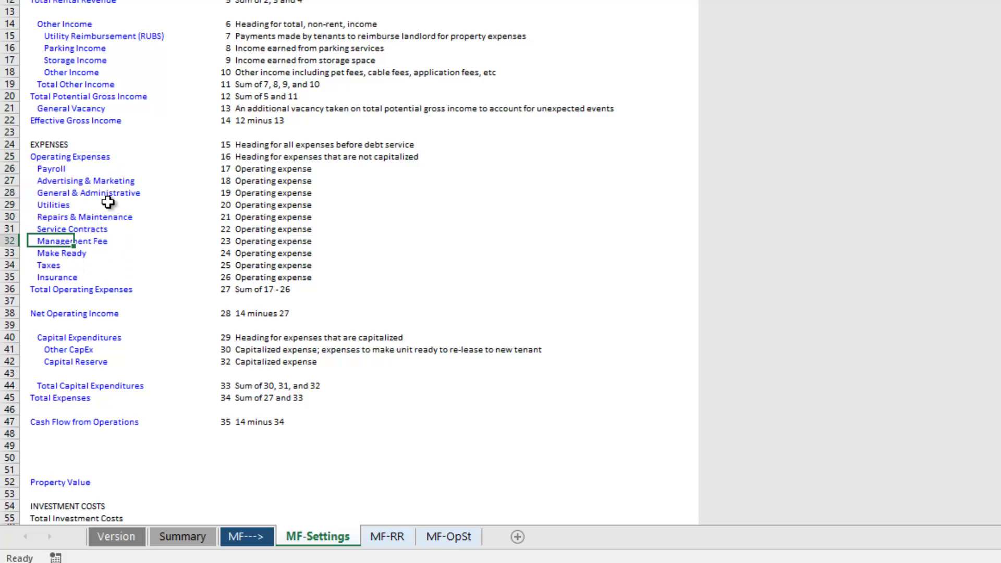
left_click(59, 227)
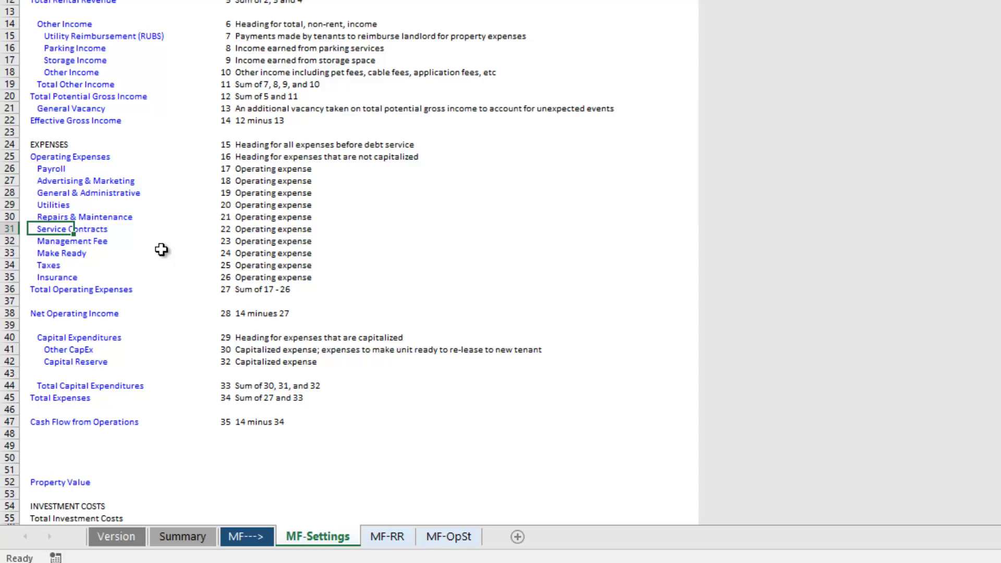
type("Ground Lease")
key("Return")
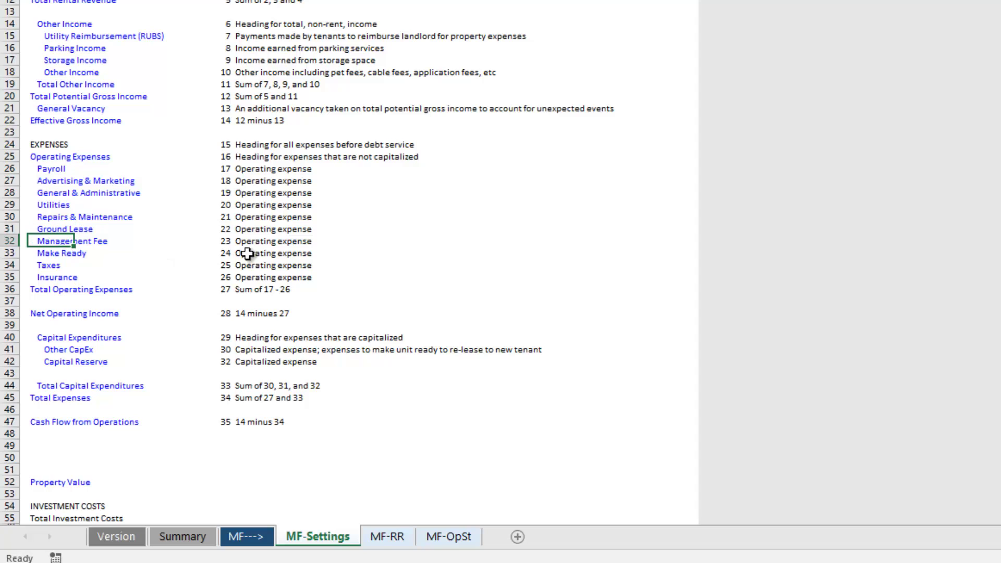
On MF-OpSt, review the Ground Lease row's 30,000 amount, growth rate, 100% fixed share and 839,851 NOI.
left_click(453, 543)
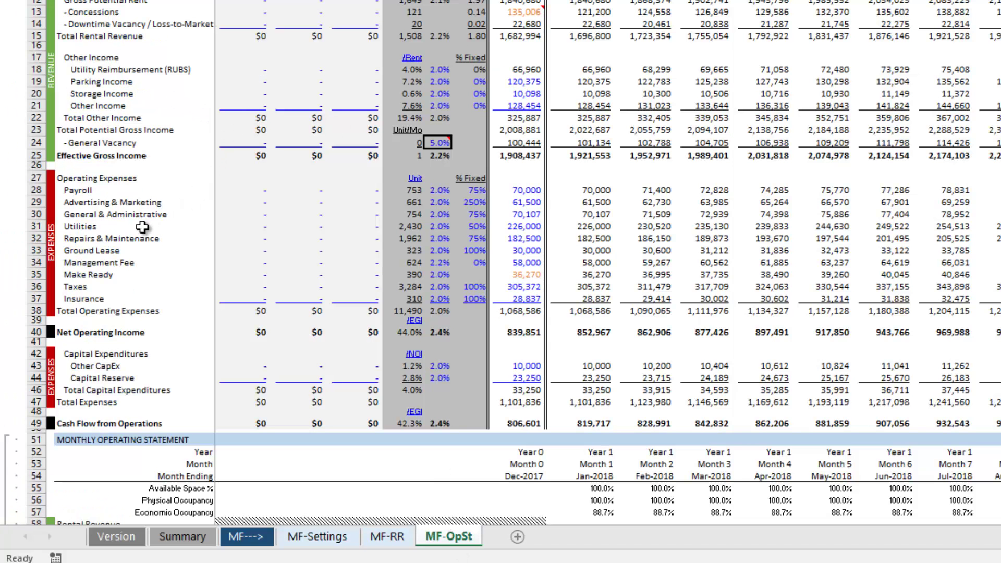
left_click_drag(88, 251, 542, 252)
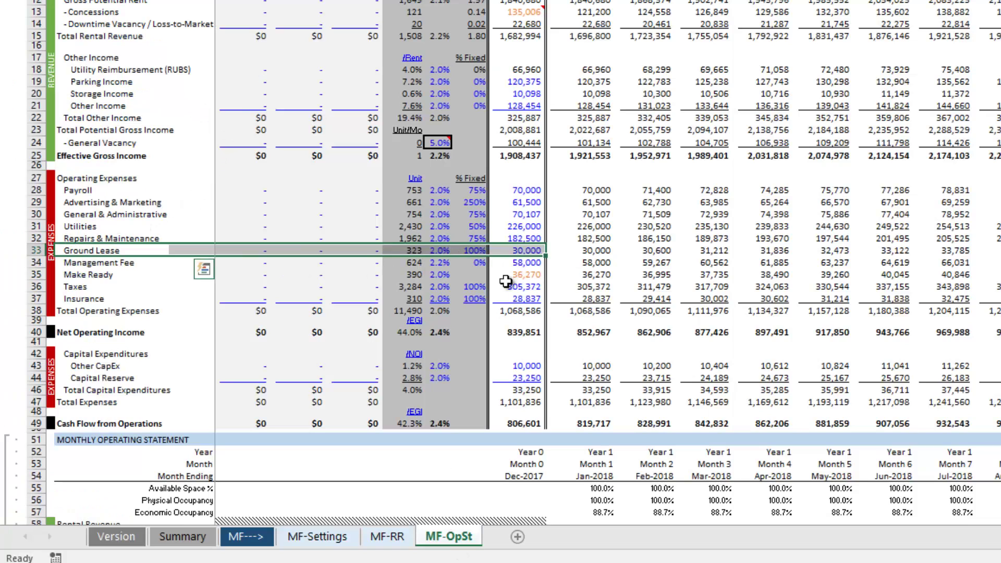
left_click(517, 252)
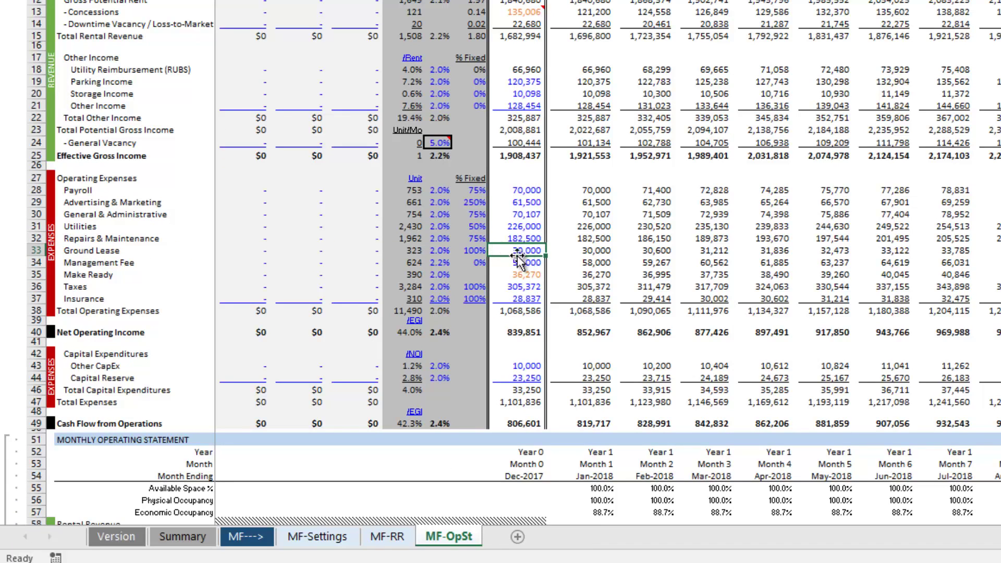
left_click(438, 250)
left_click(468, 251)
left_click(518, 252)
left_click(528, 332)
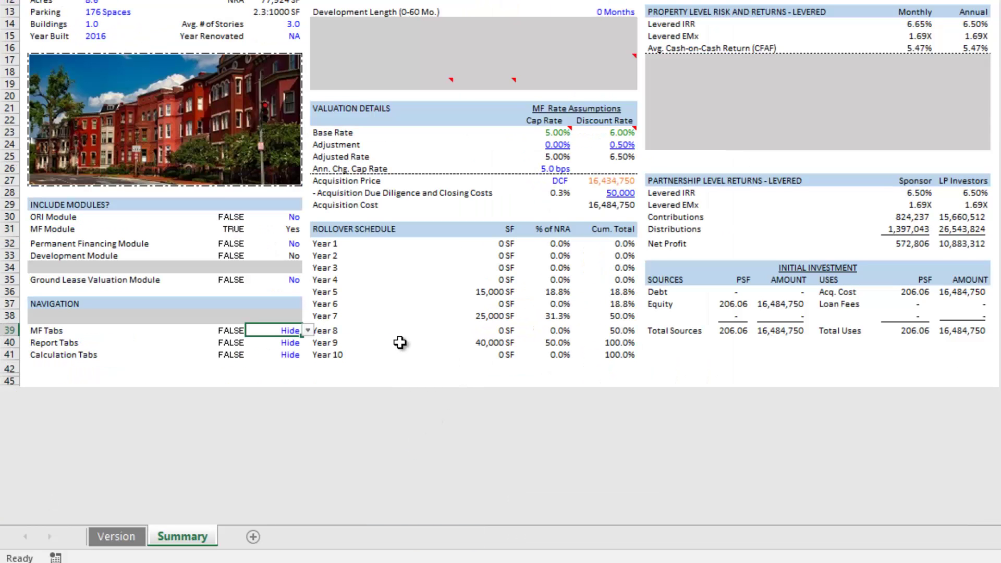
Set the Ground Lease Valuation Module to Yes.
left_click(283, 277)
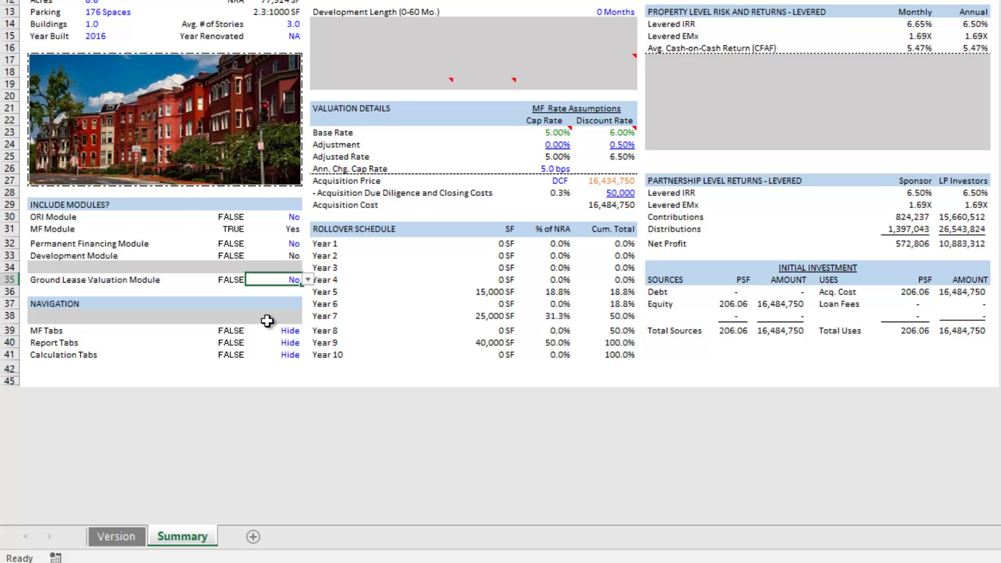
left_click(308, 280)
left_click(306, 290)
Set Report Tabs to Show and bring up the GL sheet.
left_click(67, 346)
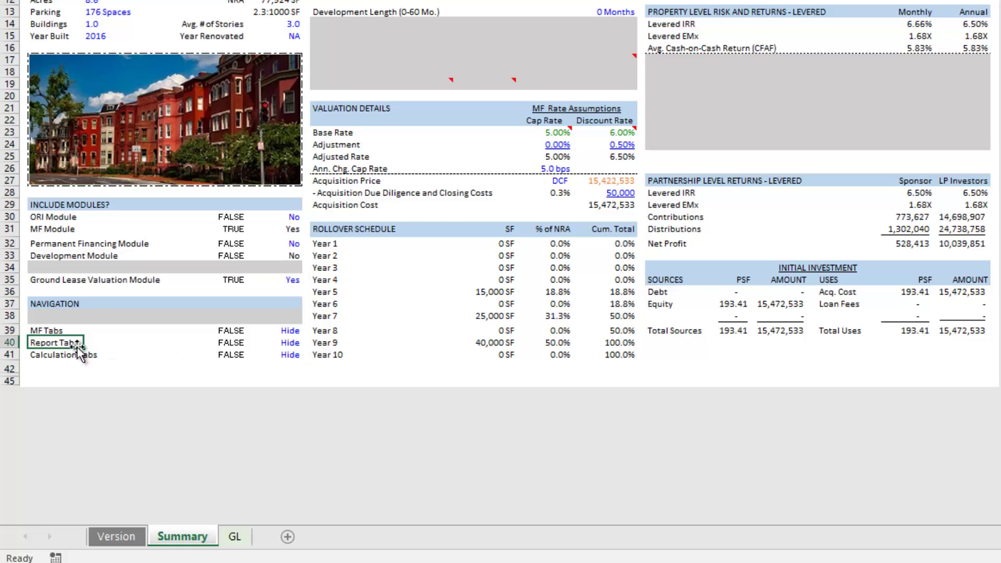
left_click(286, 346)
key("alt+Down")
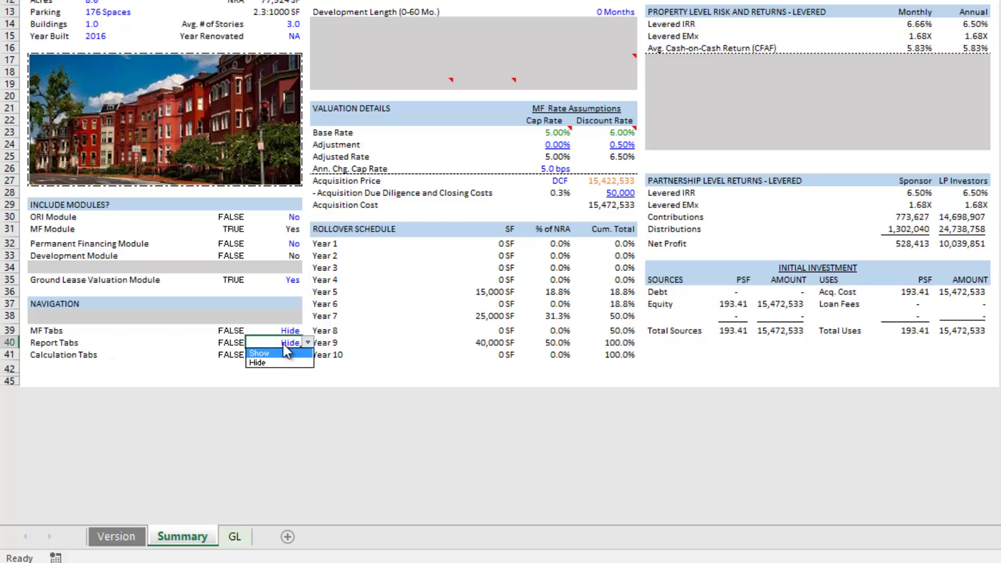
left_click(259, 354)
left_click(284, 331)
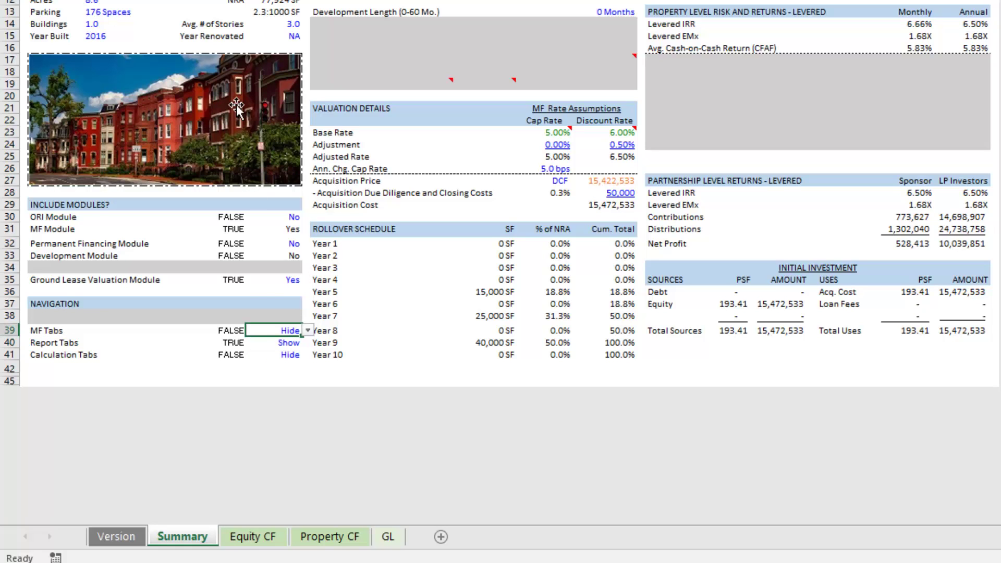
left_click(277, 279)
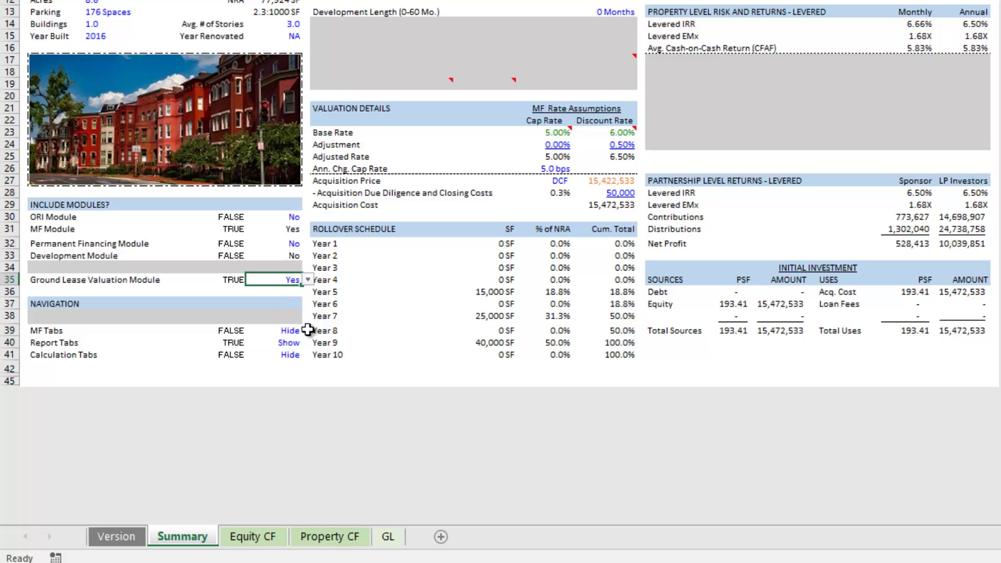
left_click(392, 540)
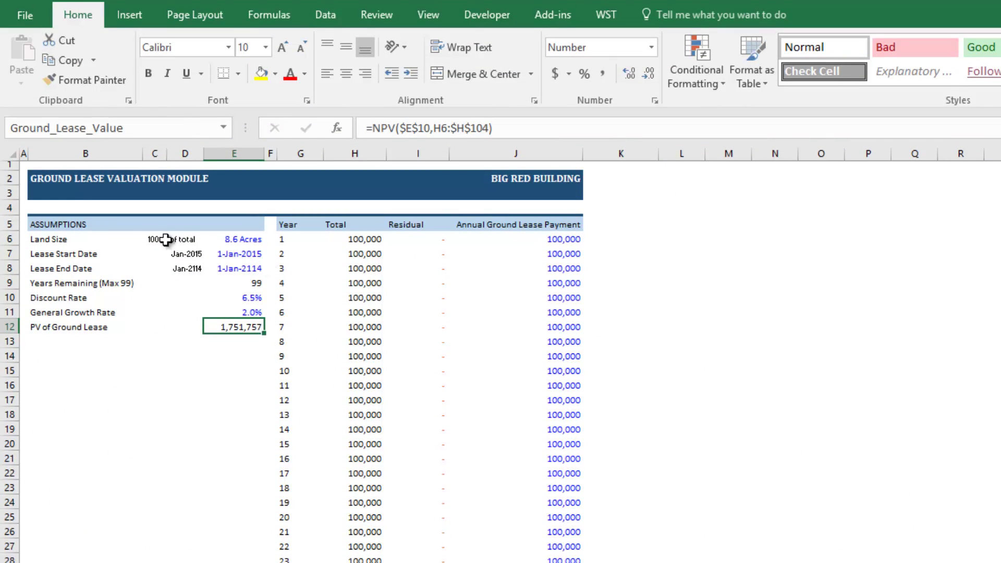
Review the lease schedule: annual payments, start and end dates, and the 110,329,368 year-99 residual.
left_click_drag(290, 226, 486, 385)
left_click(521, 283)
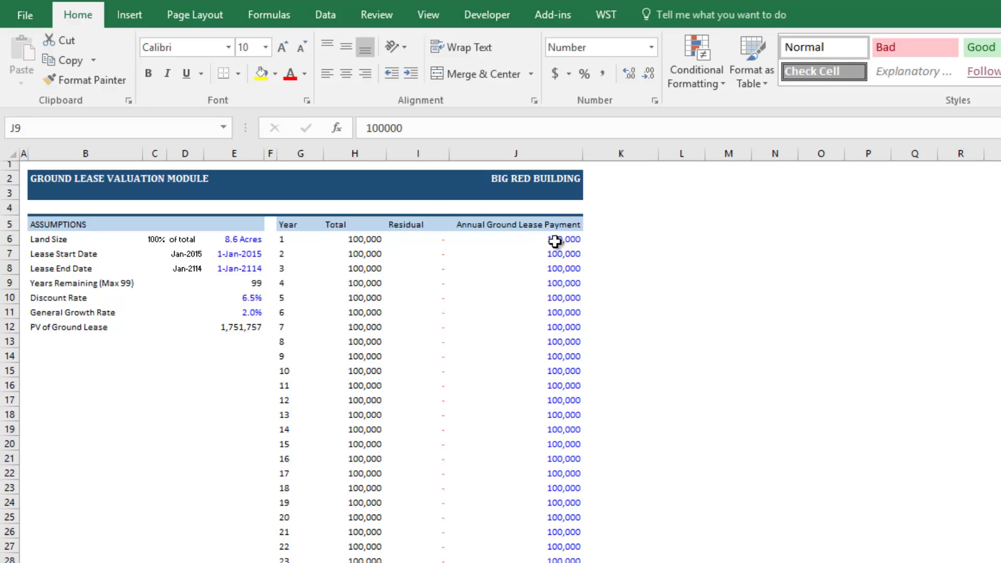
left_click_drag(522, 239, 554, 442)
left_click(253, 256)
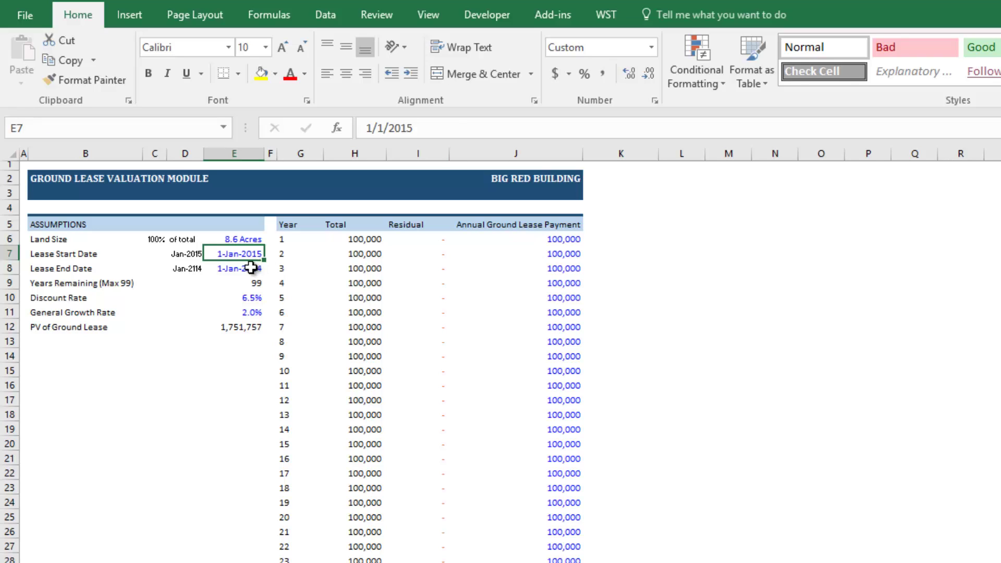
left_click(256, 267)
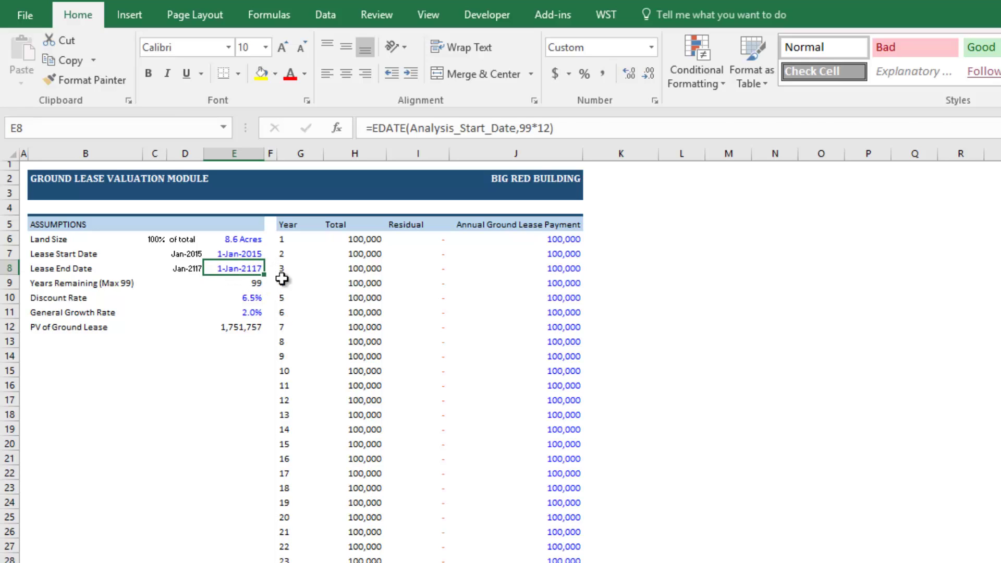
left_click(437, 341)
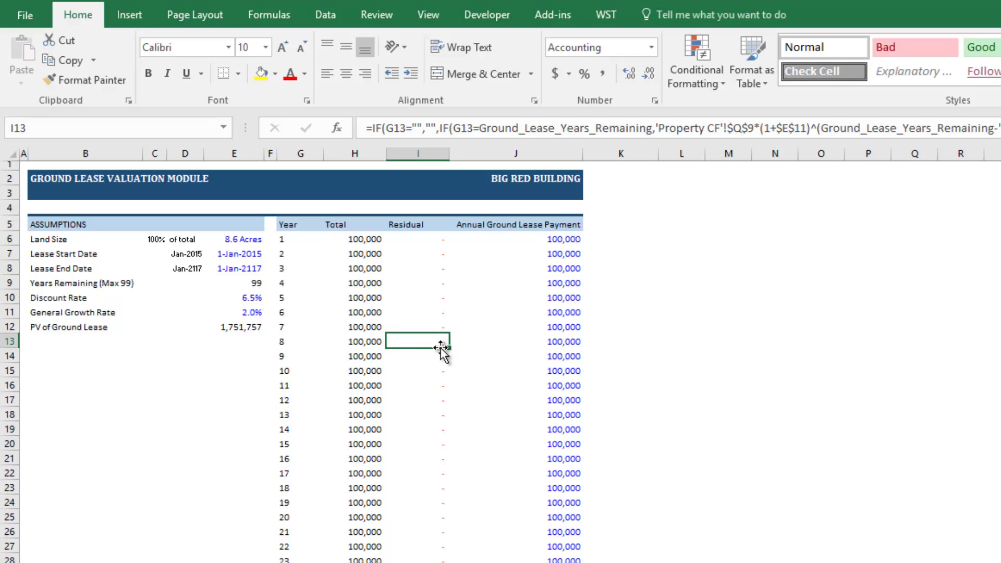
scroll(441, 349, "down", 20)
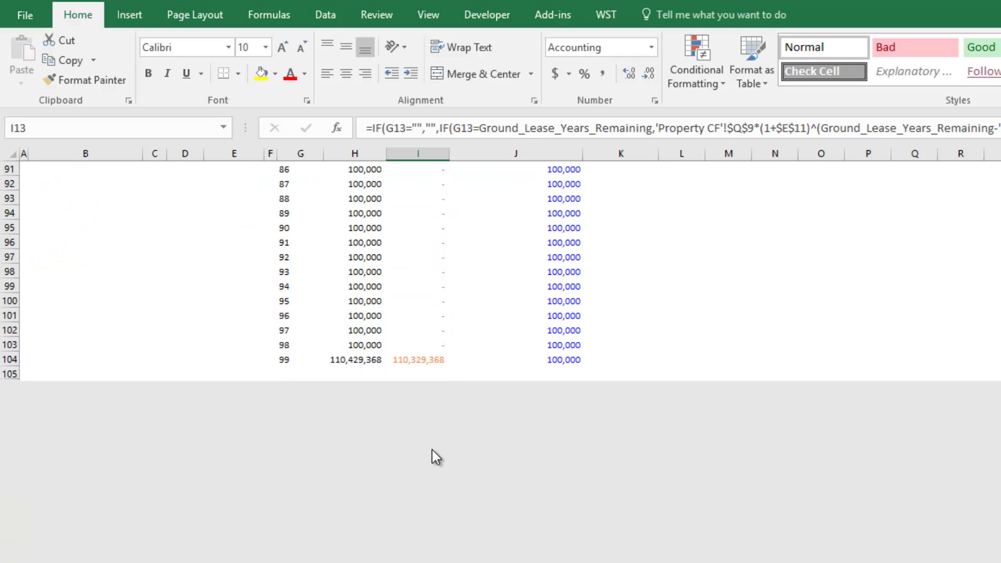
scroll(436, 457, "up", 4)
left_click(425, 536)
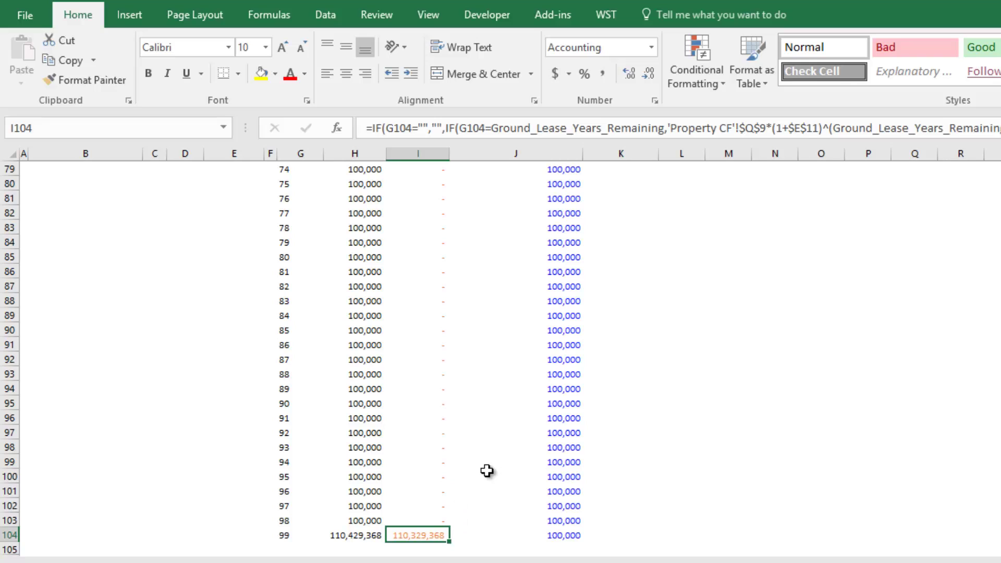
Trace the 6.5% discount rate and yearly totals into the 1,751,757 PV of Ground Lease.
key("ctrl+Home")
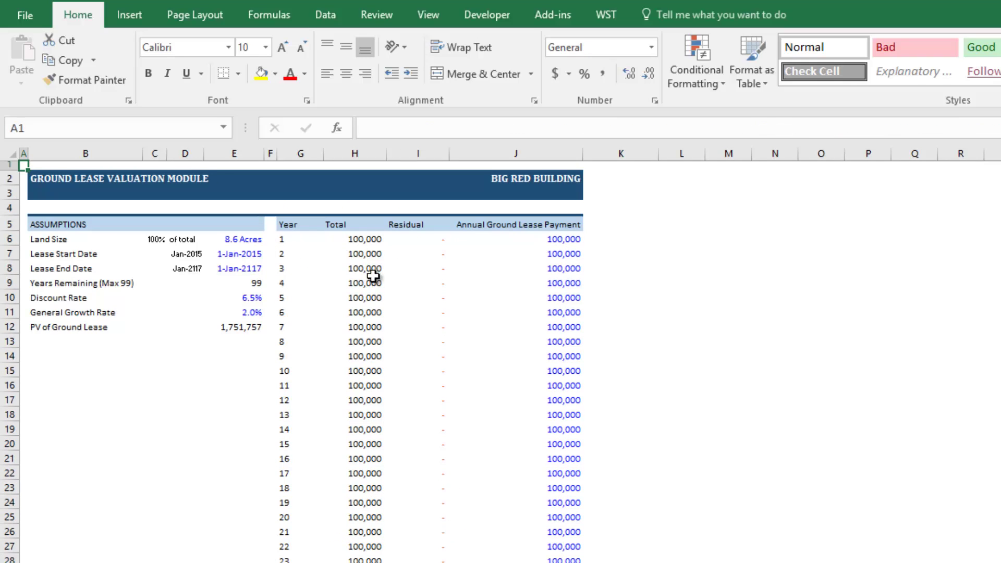
left_click(253, 299)
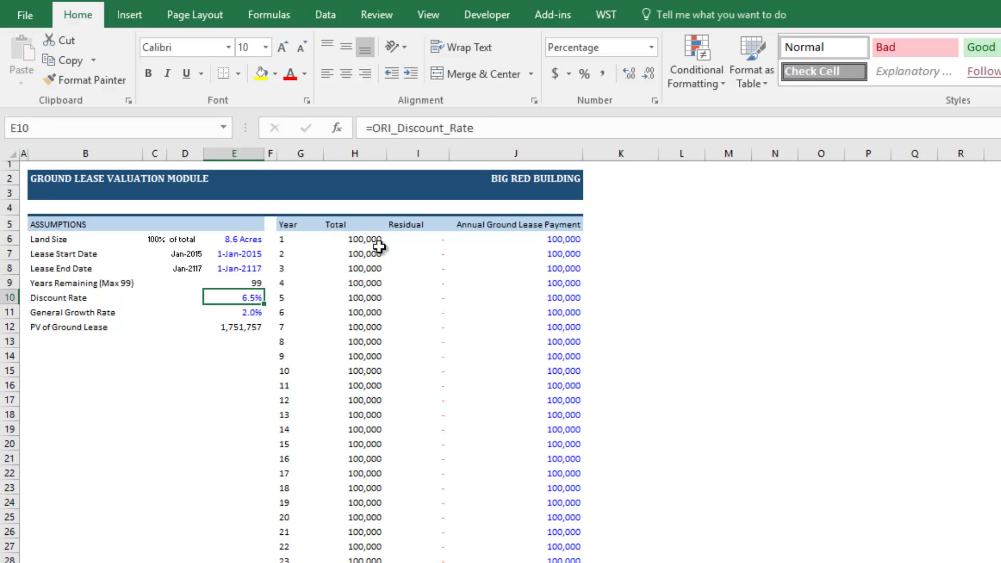
left_click_drag(364, 241, 368, 532)
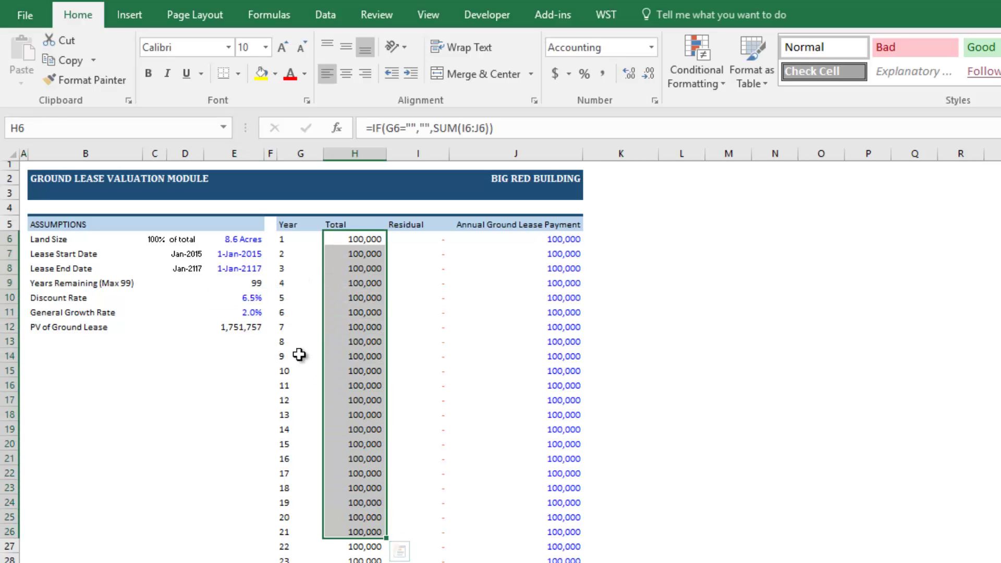
left_click(261, 333)
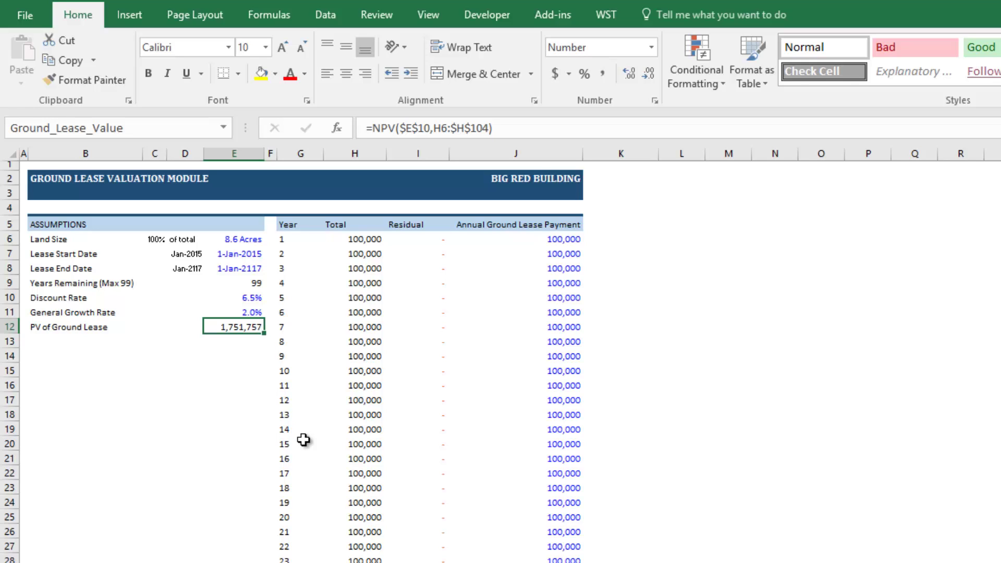
Review the land size, lease start date, lease end date and years remaining inputs.
left_click(251, 243)
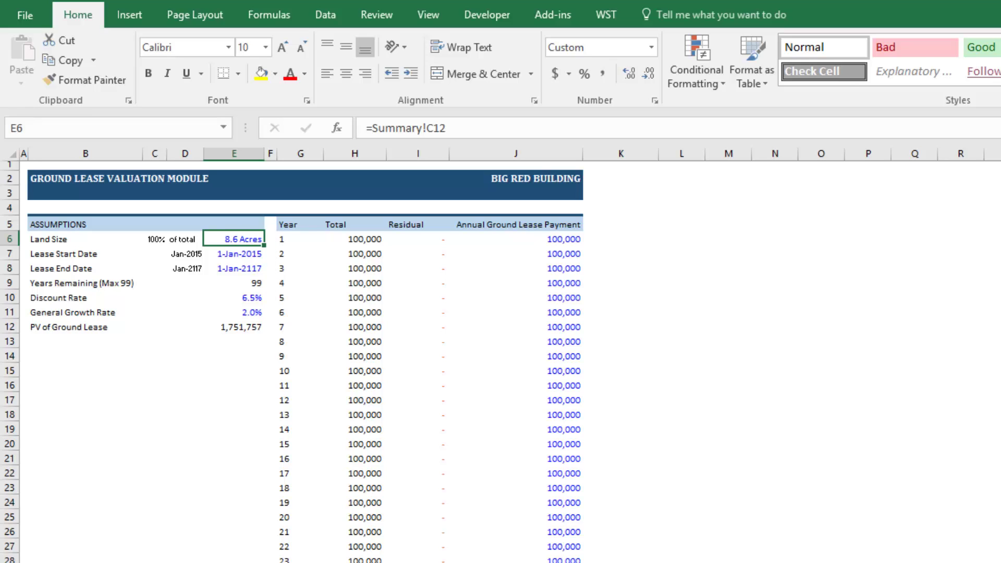
left_click(246, 256)
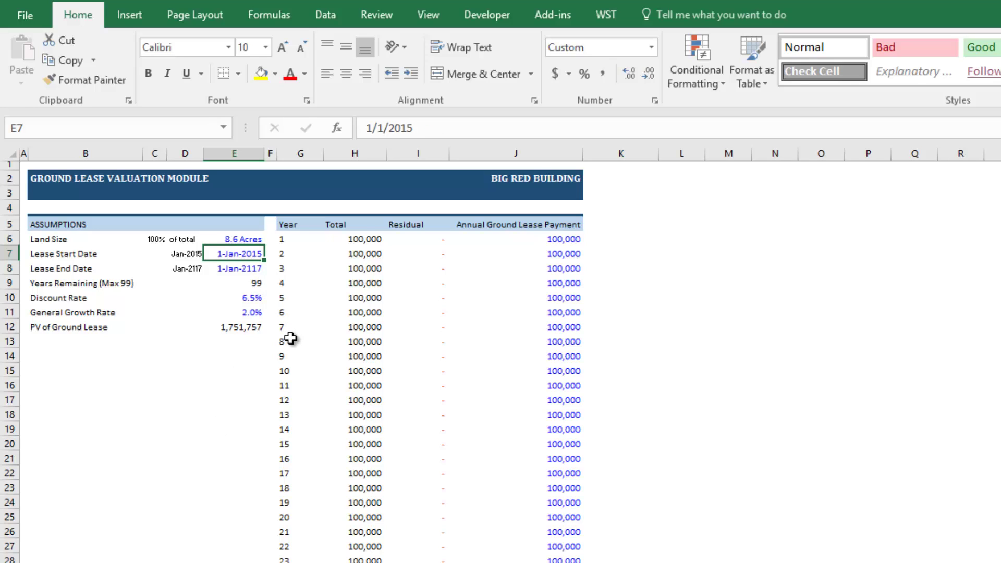
left_click(237, 269)
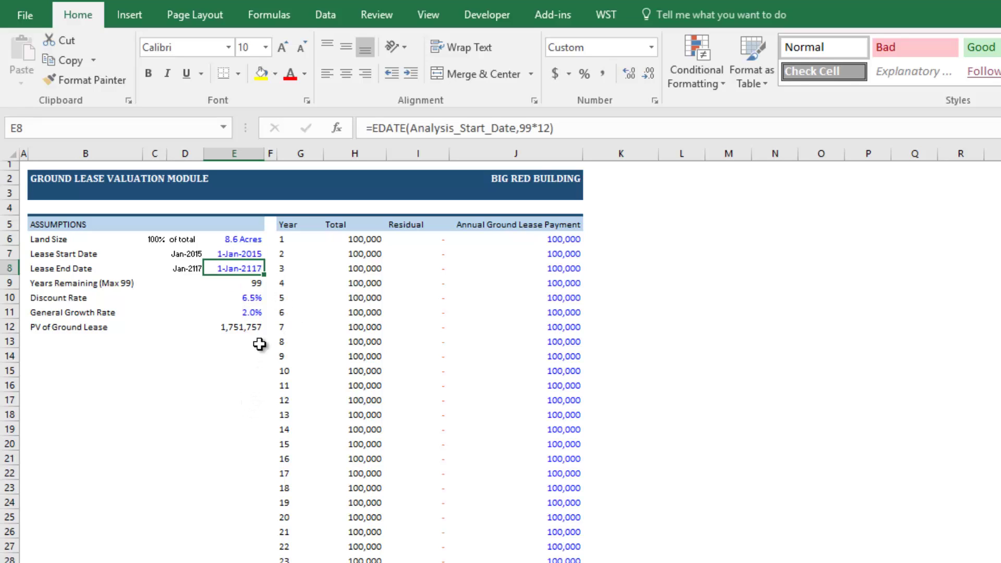
left_click(253, 282)
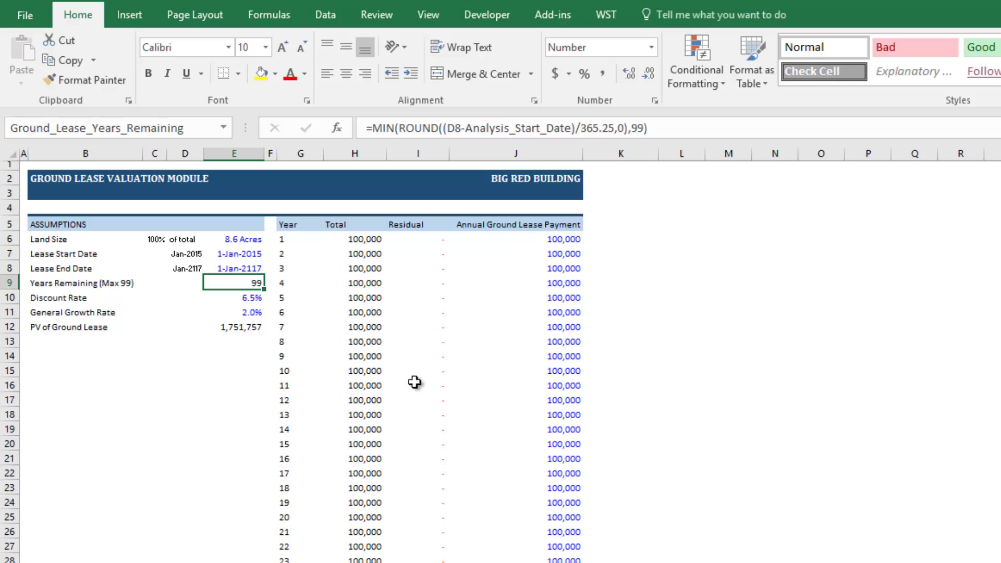
left_click(263, 268)
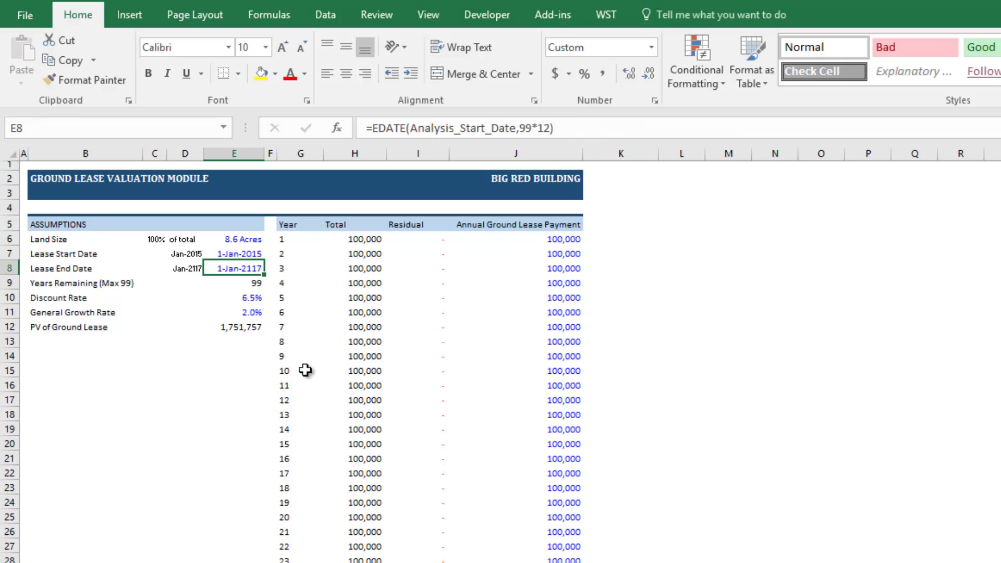
Change the discount rate to 5%, raising the PV of Ground Lease to 2,864,979.
left_click(243, 296)
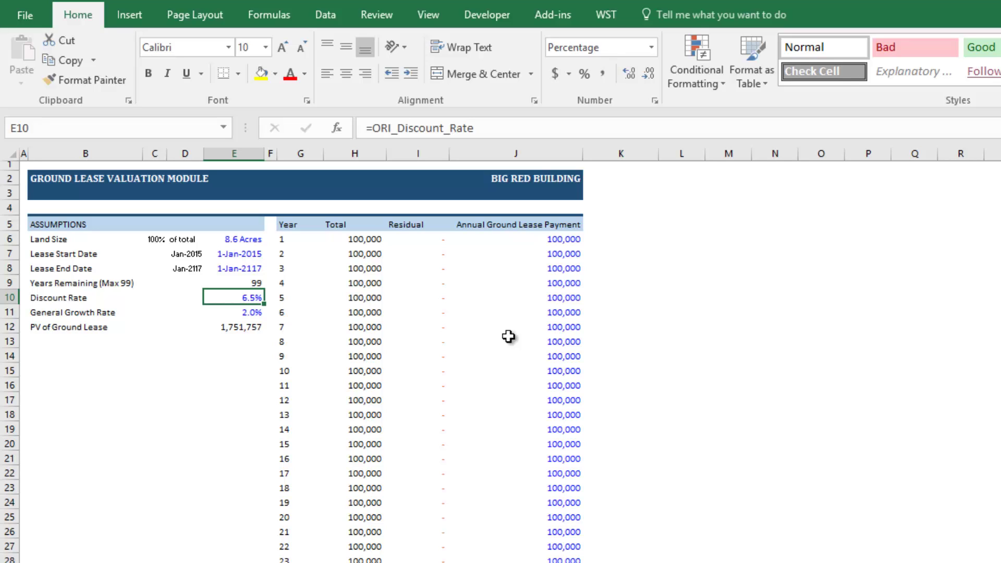
type("5%")
key("Return")
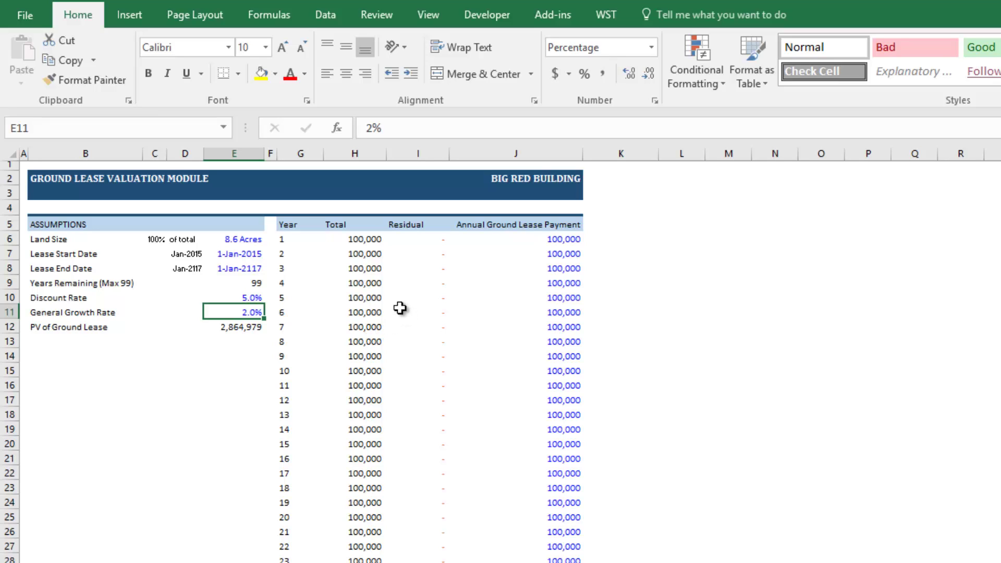
left_click_drag(436, 238, 436, 327)
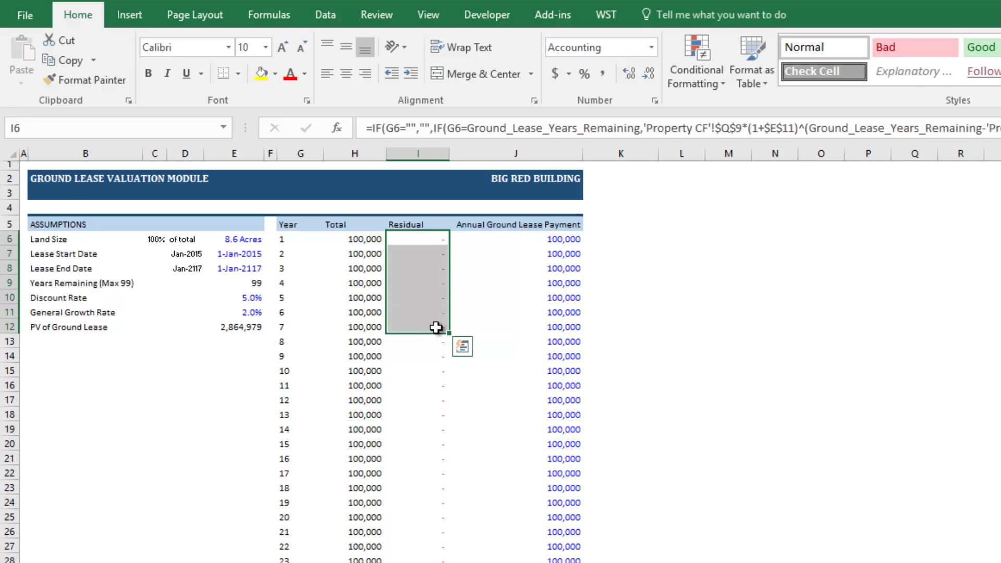
left_click(420, 278)
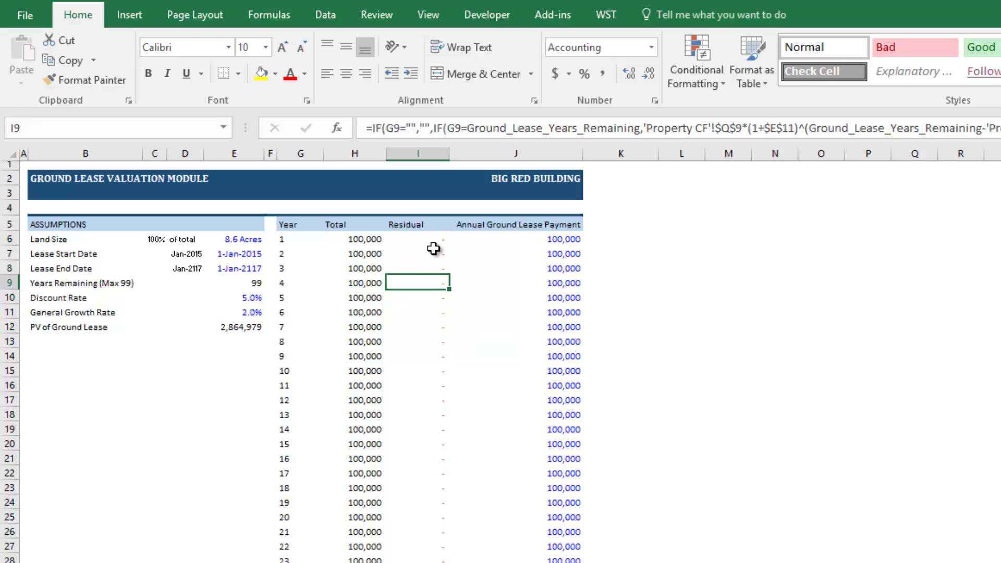
left_click(423, 235)
left_click(429, 327, "shift")
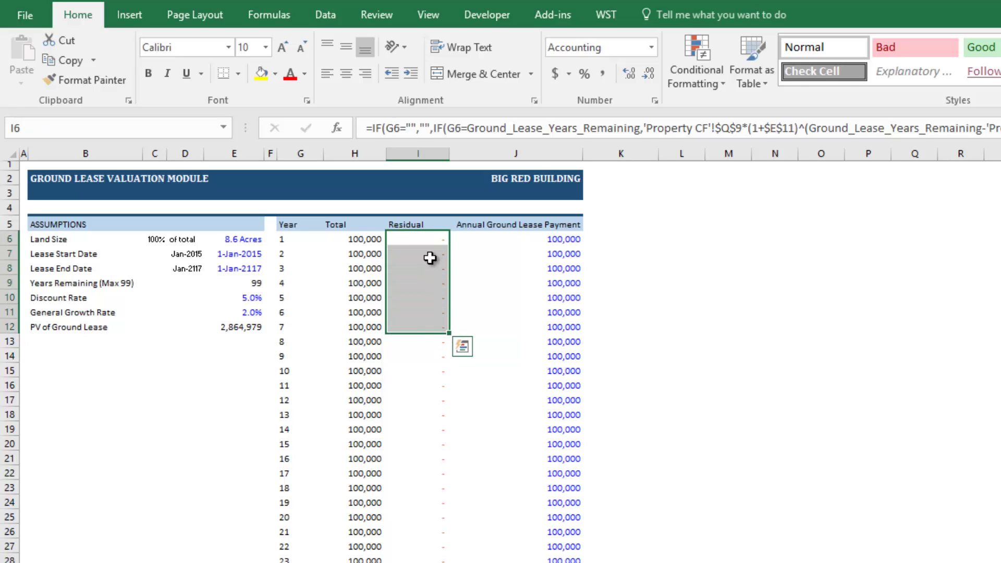
left_click(417, 237)
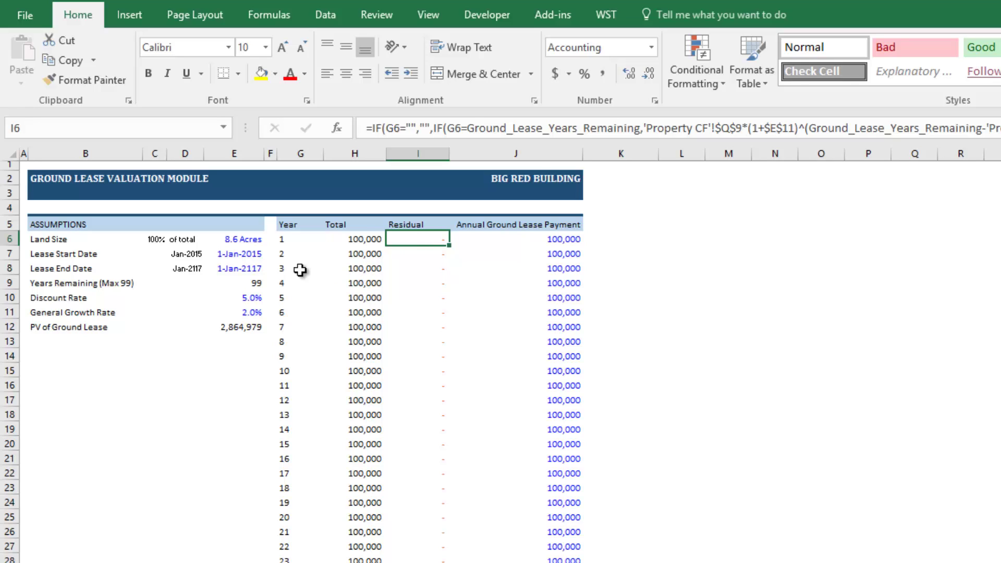
left_click(244, 269)
left_click(415, 255)
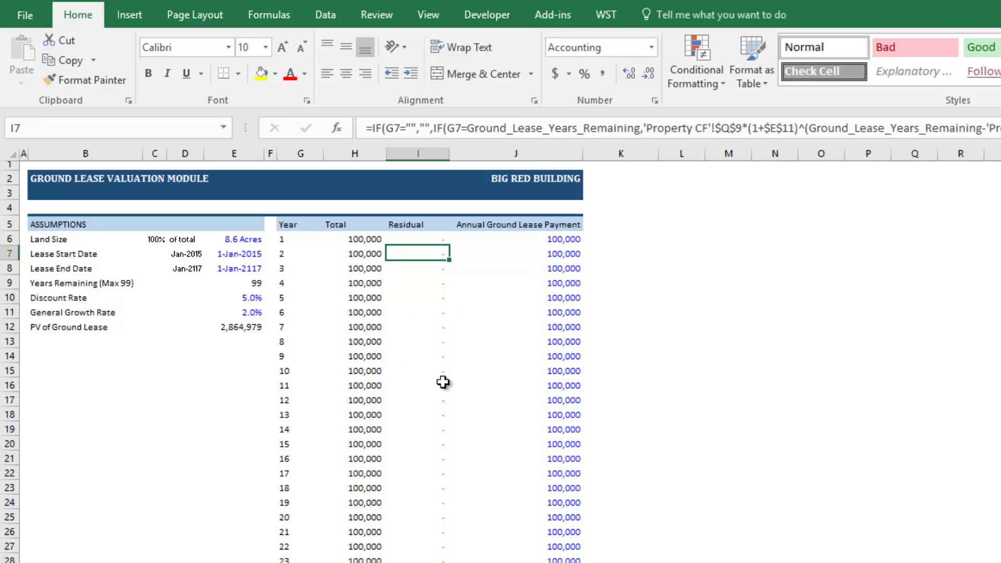
scroll(434, 431, "down", 20)
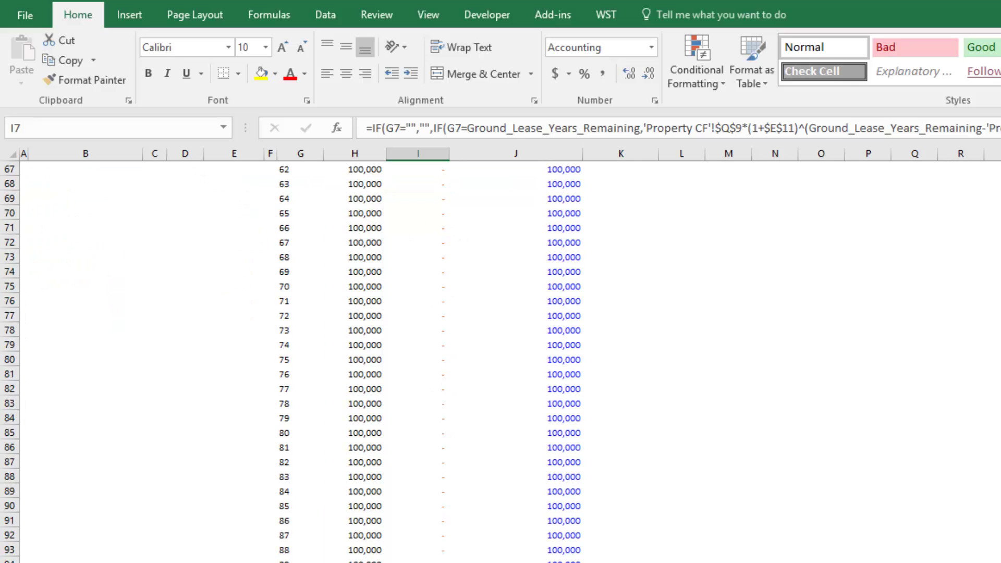
scroll(420, 532, "up", 20)
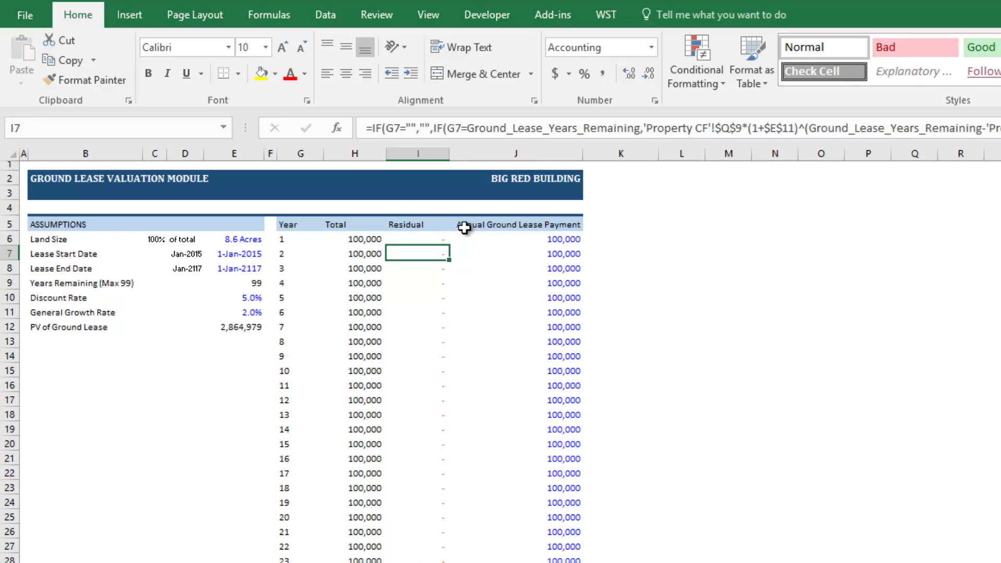
scroll(431, 407, "down", 20)
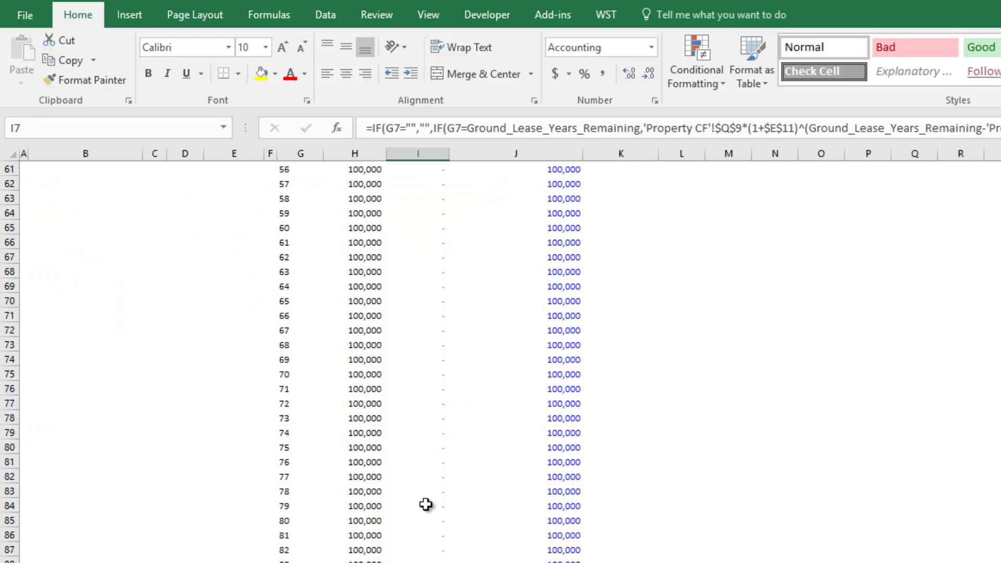
scroll(426, 504, "down", 6)
left_click(420, 536)
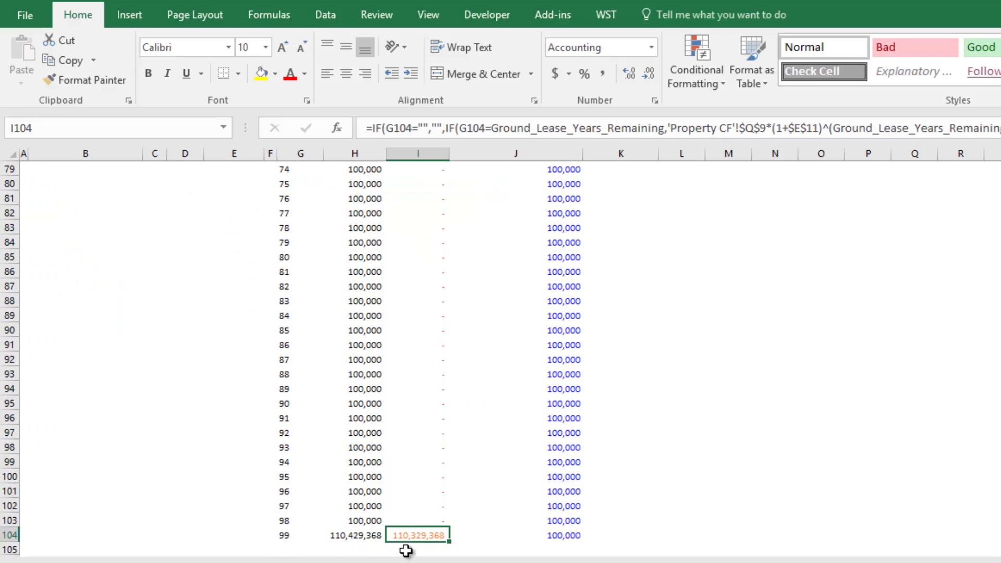
scroll(414, 490, "up", 20)
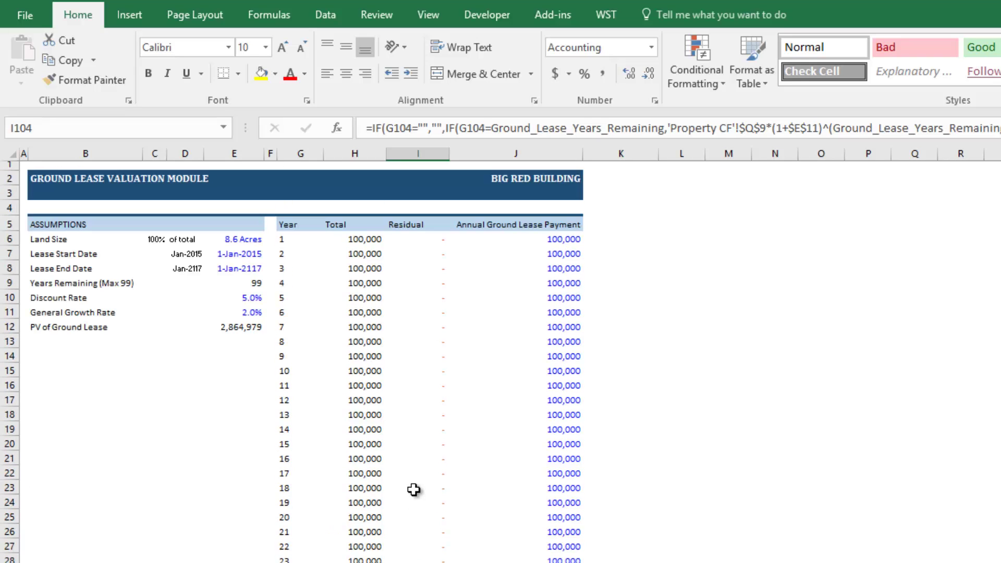
left_click_drag(430, 251, 433, 337)
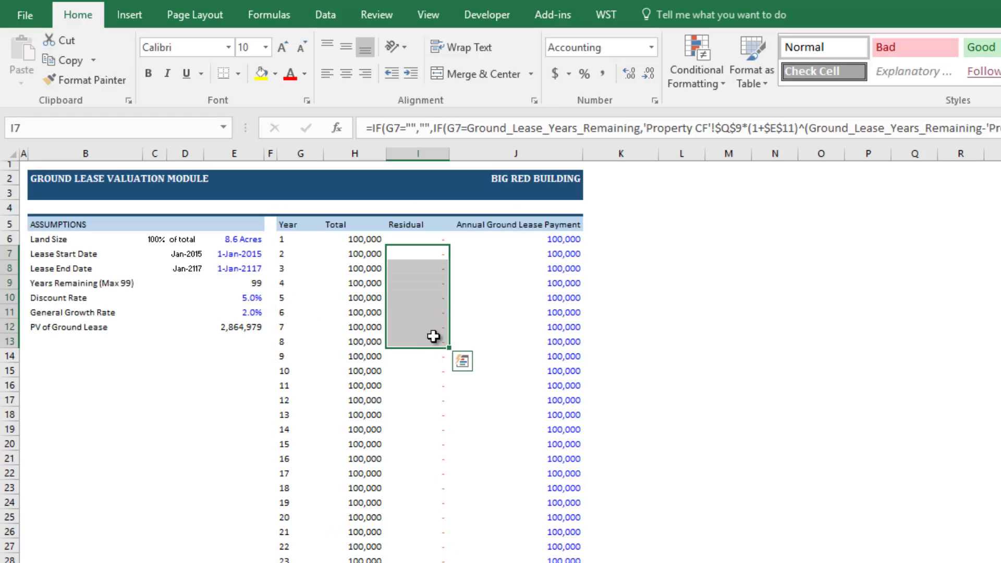
left_click(415, 238)
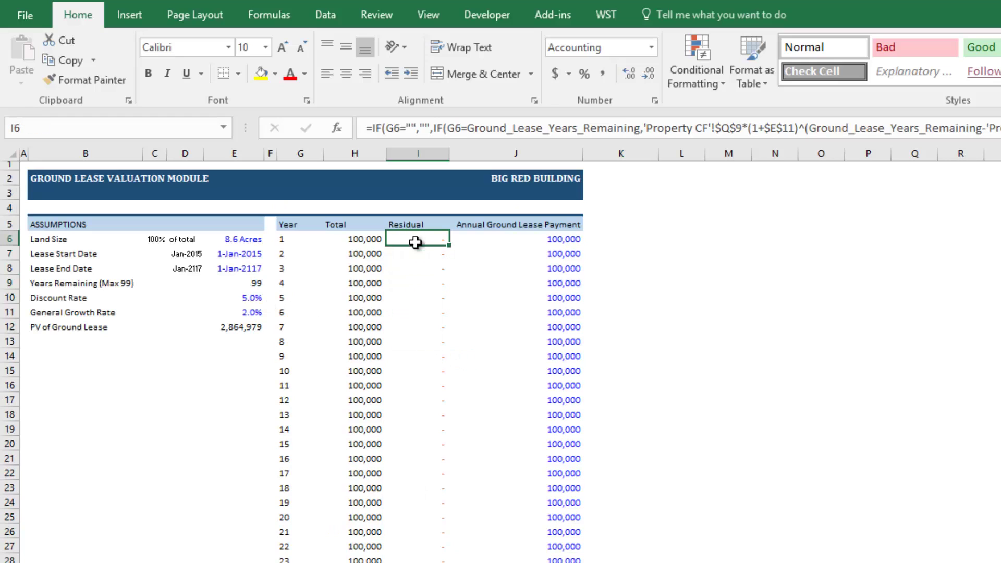
left_click(253, 313)
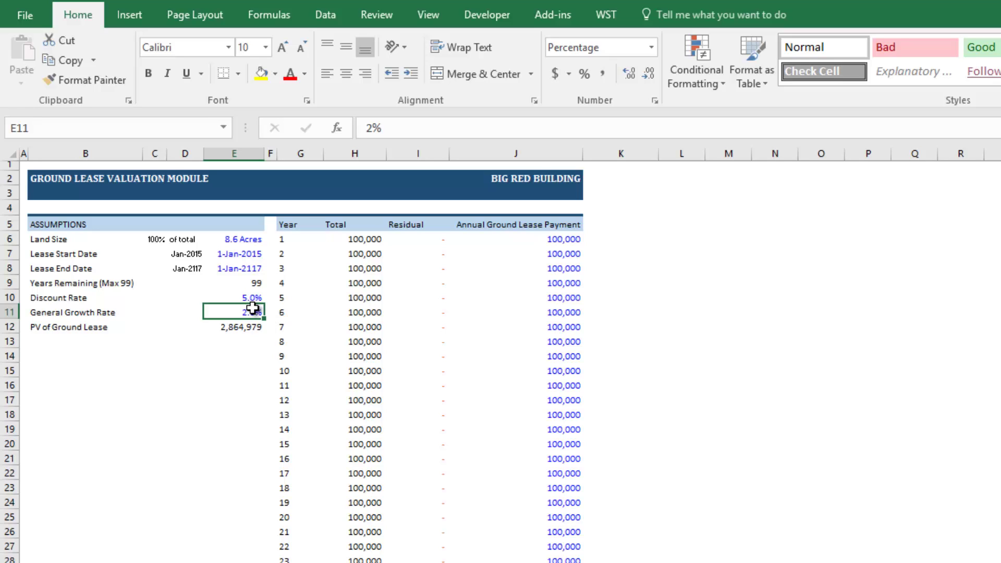
Test a 0% General Growth Rate and check the final-year residual and reversion value.
left_click(251, 267)
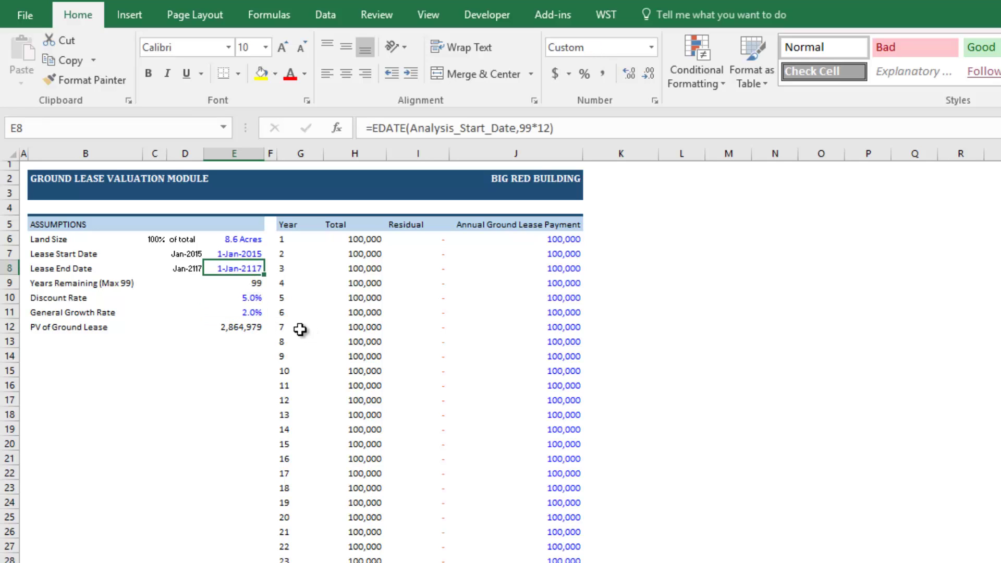
left_click(259, 312)
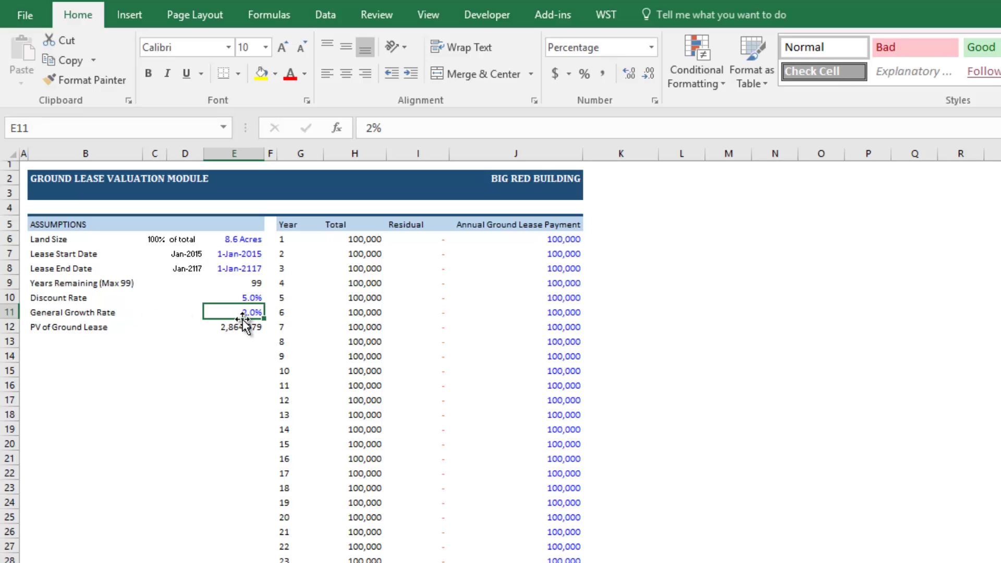
type("0")
key("Return")
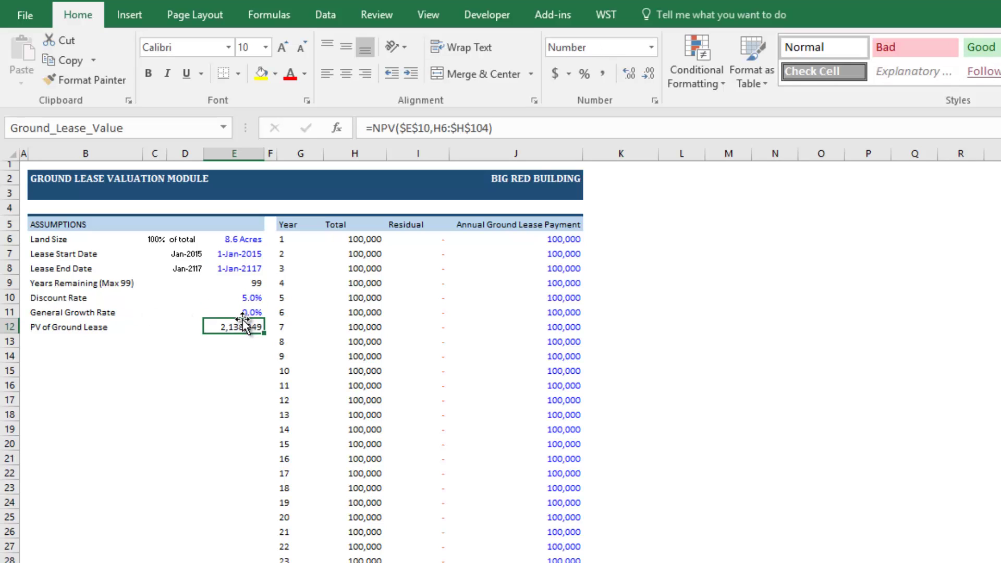
left_click(244, 314)
scroll(420, 514, "down", 6)
scroll(420, 513, "down", 20)
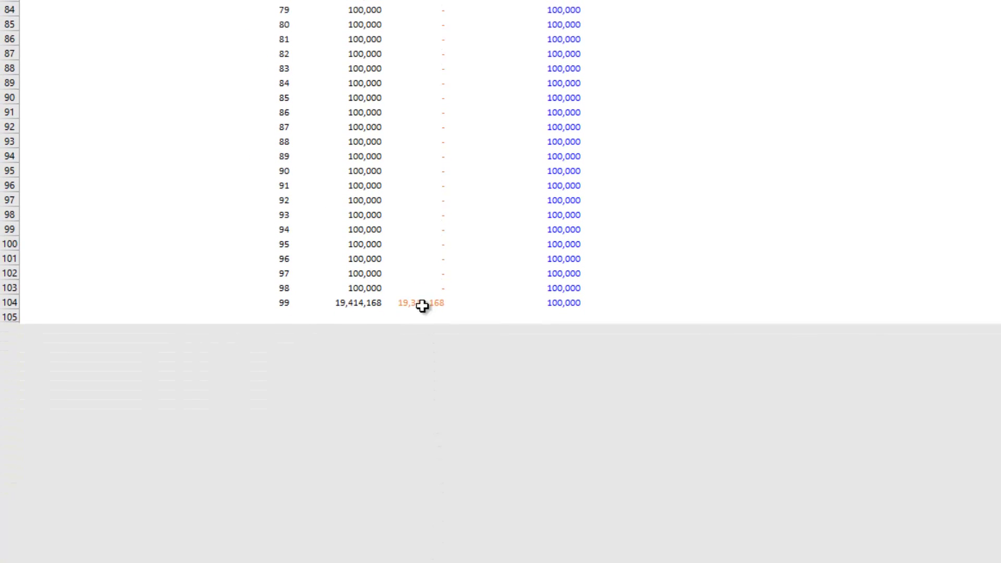
left_click(420, 495)
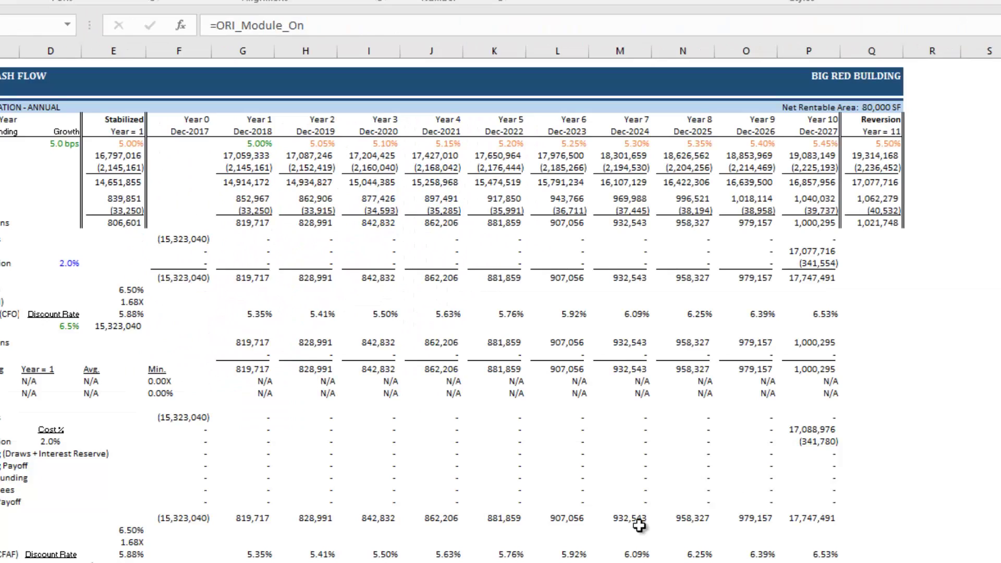
left_click(877, 156)
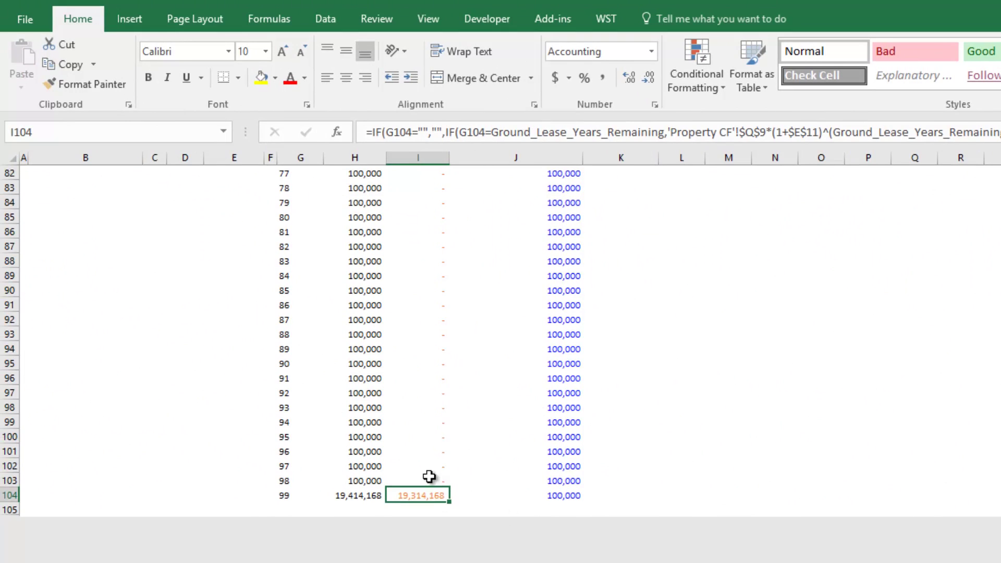
Try a 1% General Growth Rate and recheck the year-99 residual value.
scroll(416, 464, "up", 20)
left_click(249, 316)
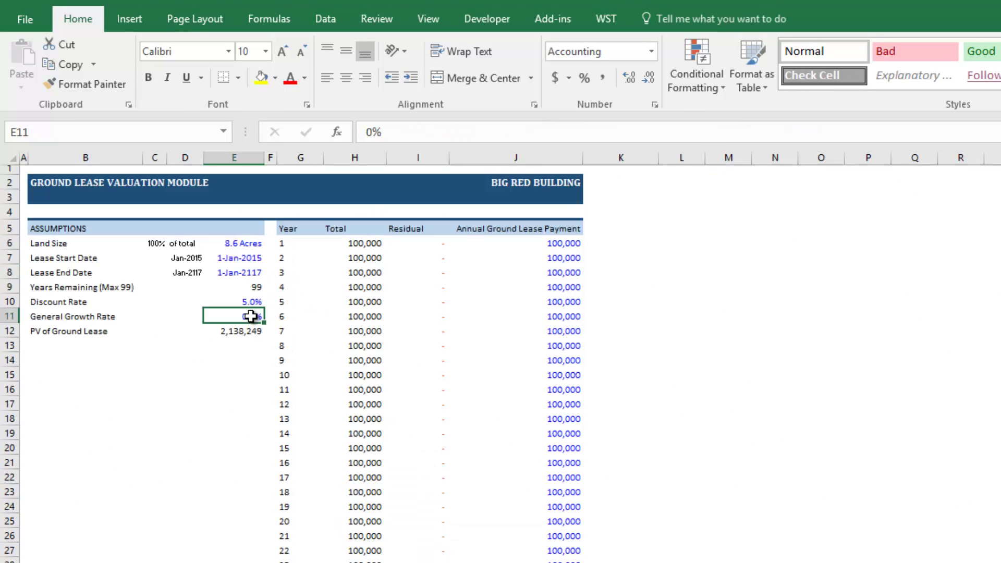
type("1")
key("Return")
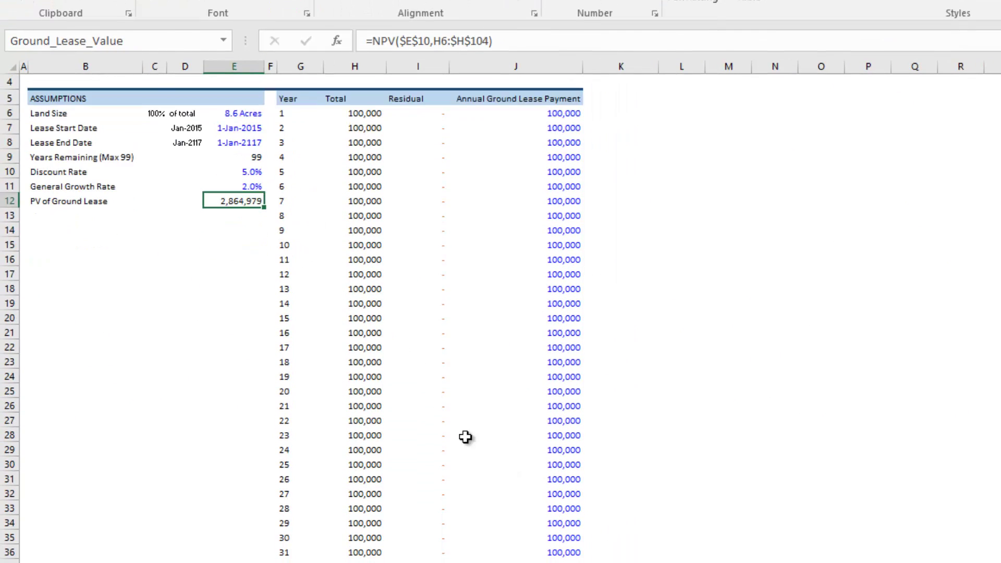
scroll(436, 450, "down", 8)
scroll(416, 390, "down", 5)
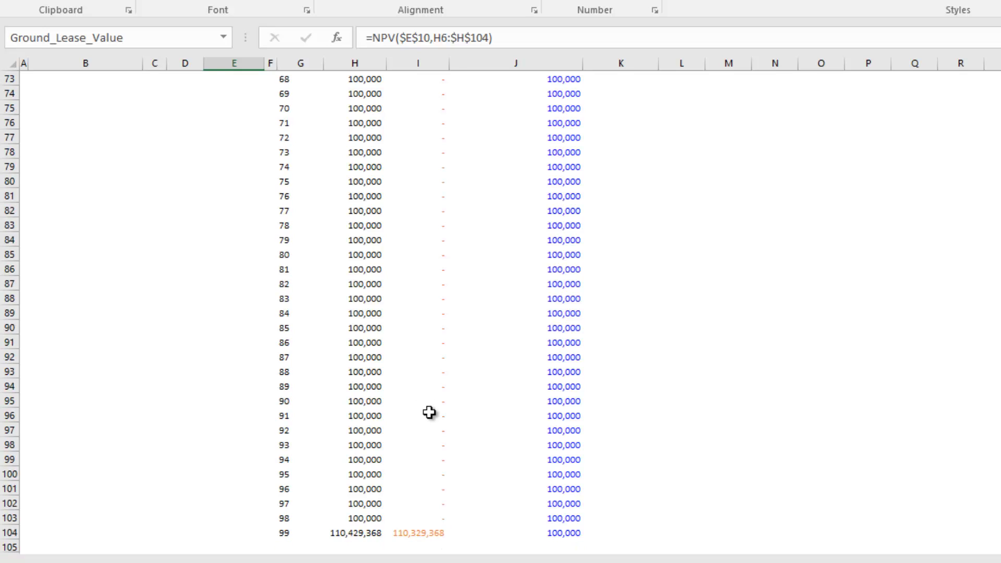
left_click(432, 532)
scroll(452, 406, "up", 20)
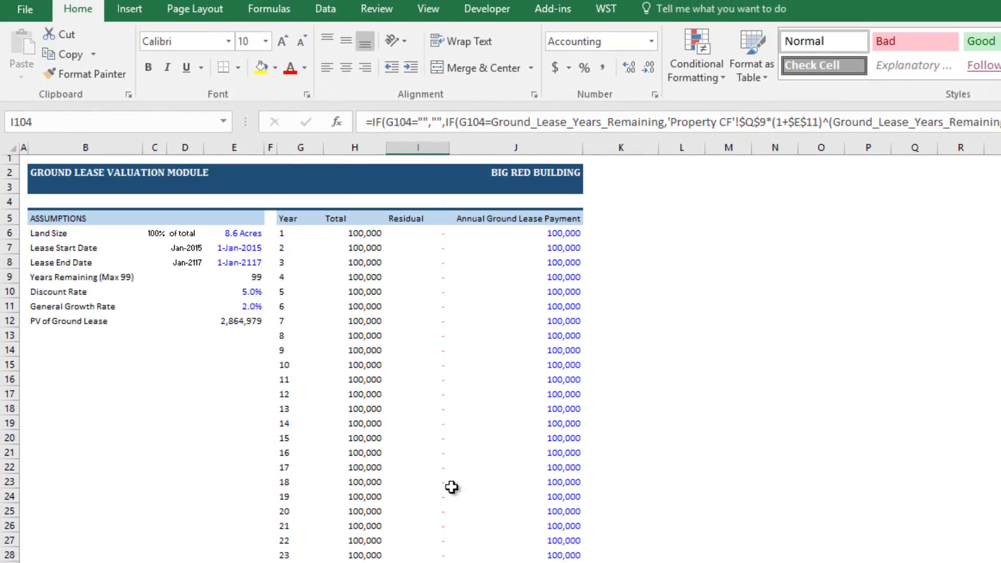
After rechecking the PV formula at 0%, settle the General Growth Rate at 2%.
left_click(252, 313)
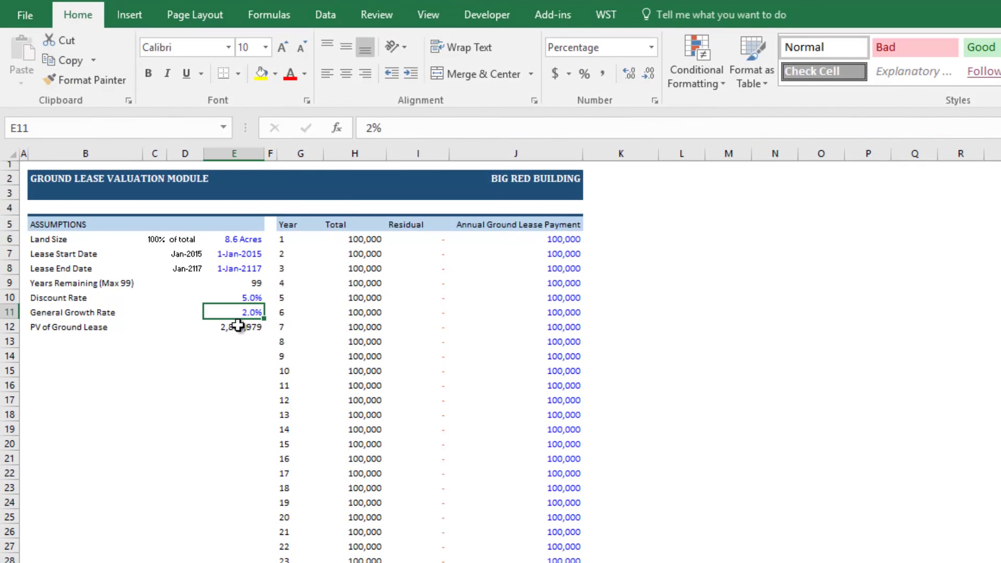
left_click(237, 327)
left_click(234, 313)
type("0")
key("Return")
key("Up")
type("2")
key("Return")
left_click(255, 312)
left_click_drag(559, 238, 564, 397)
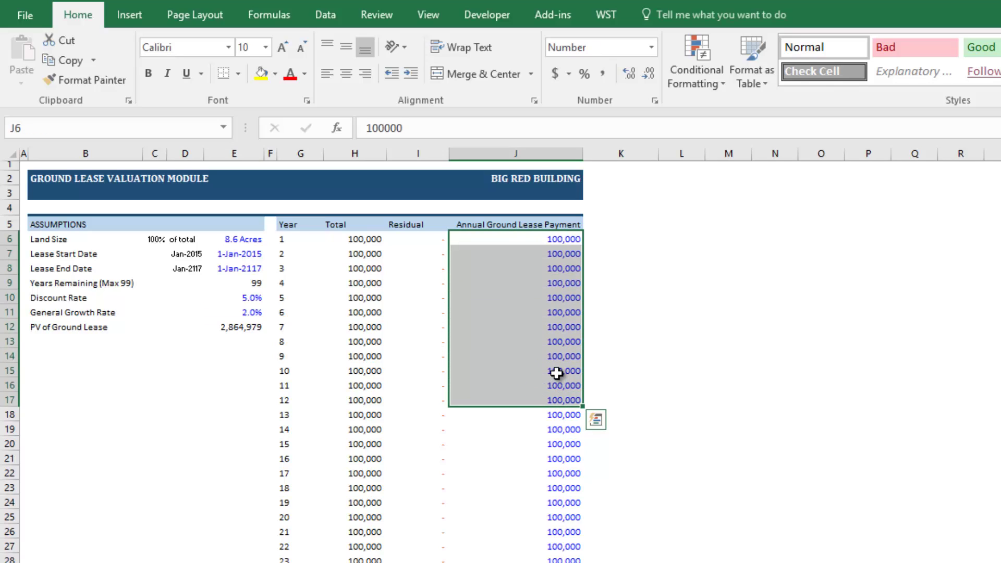
left_click(549, 238)
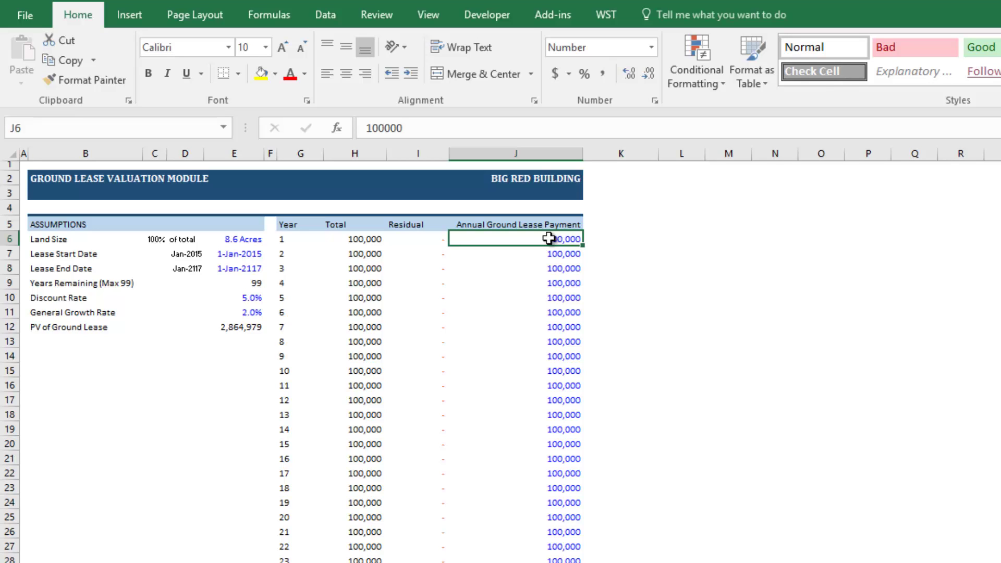
scroll(553, 313, "down", 16)
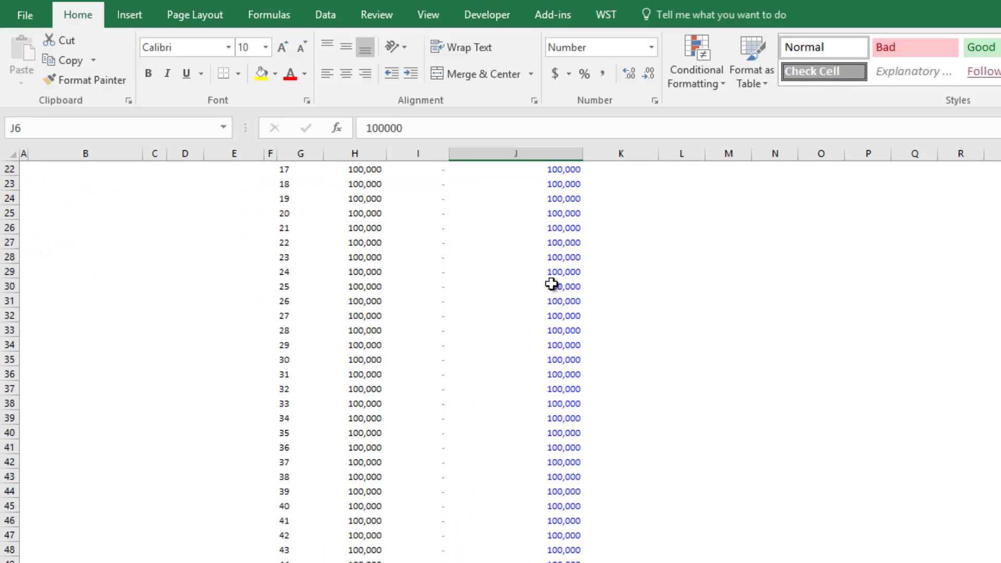
scroll(546, 355, "down", 6)
left_click_drag(552, 374, 537, 561)
scroll(528, 431, "up", 20)
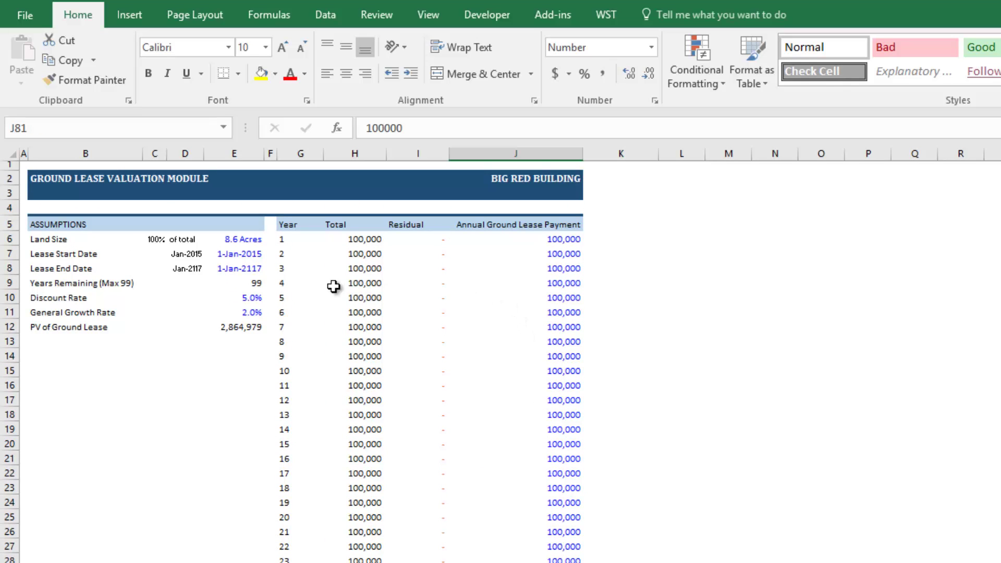
left_click(225, 326)
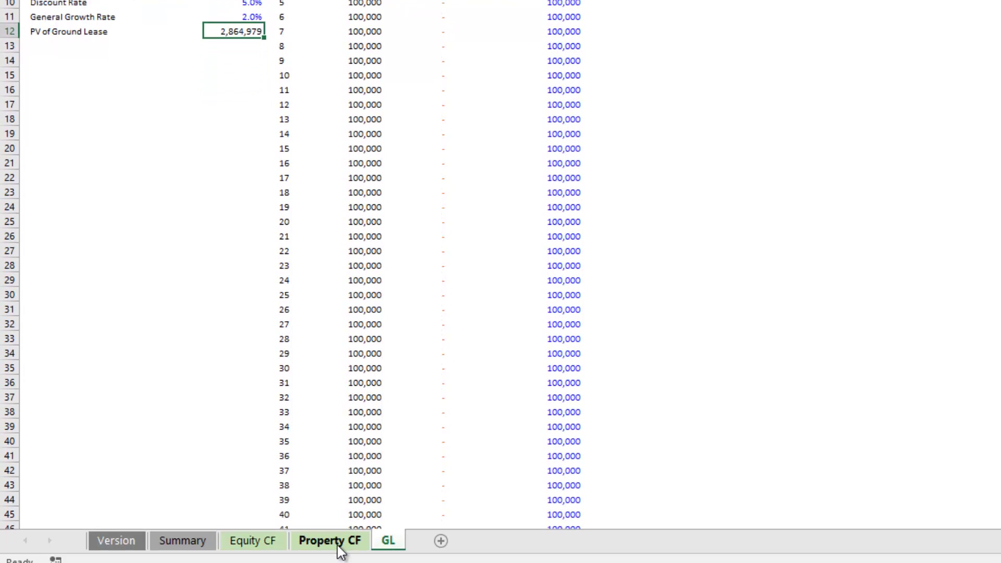
left_click(331, 541)
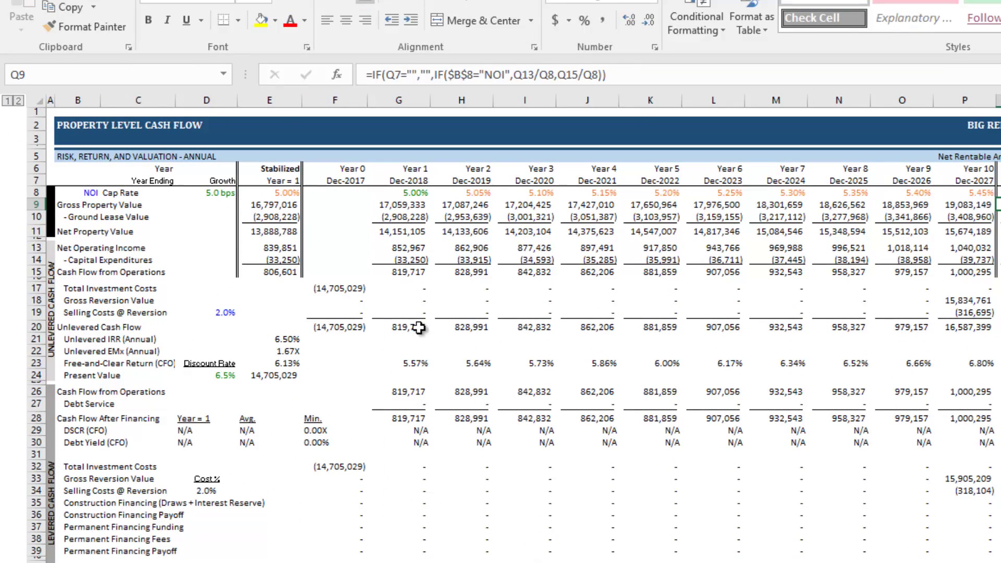
left_click(404, 206)
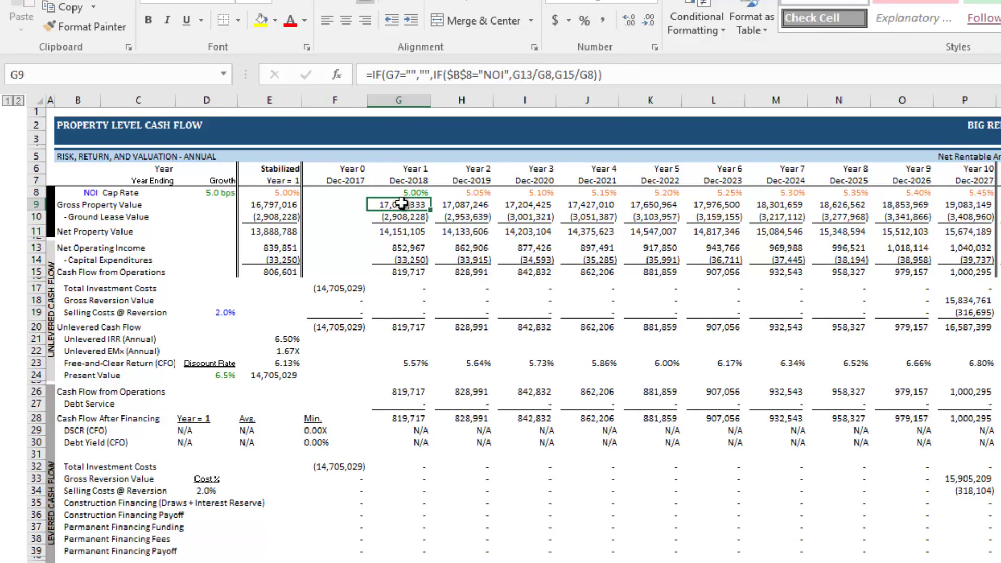
left_click(446, 206)
left_click(527, 206)
left_click(586, 206)
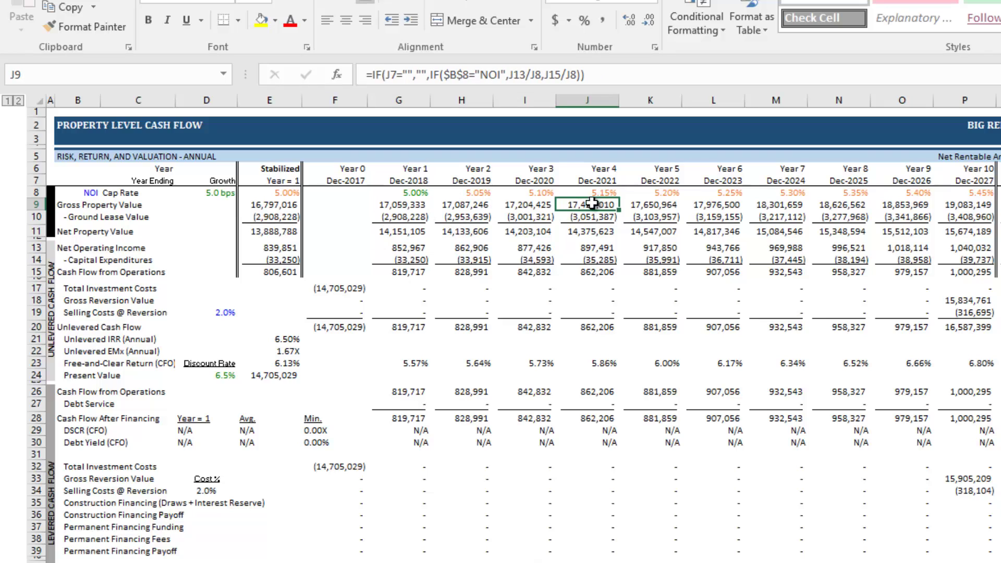
left_click(415, 206)
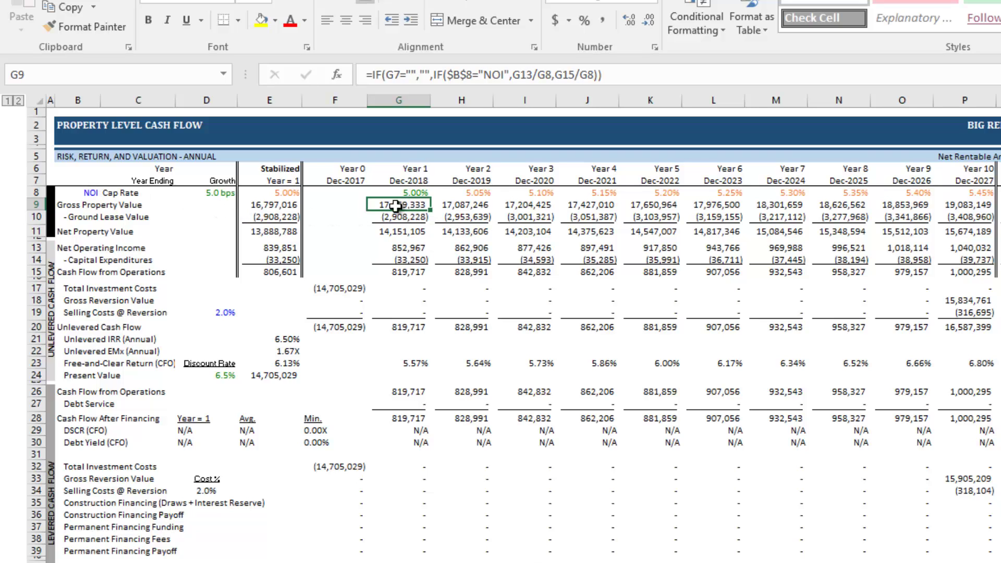
left_click(412, 193)
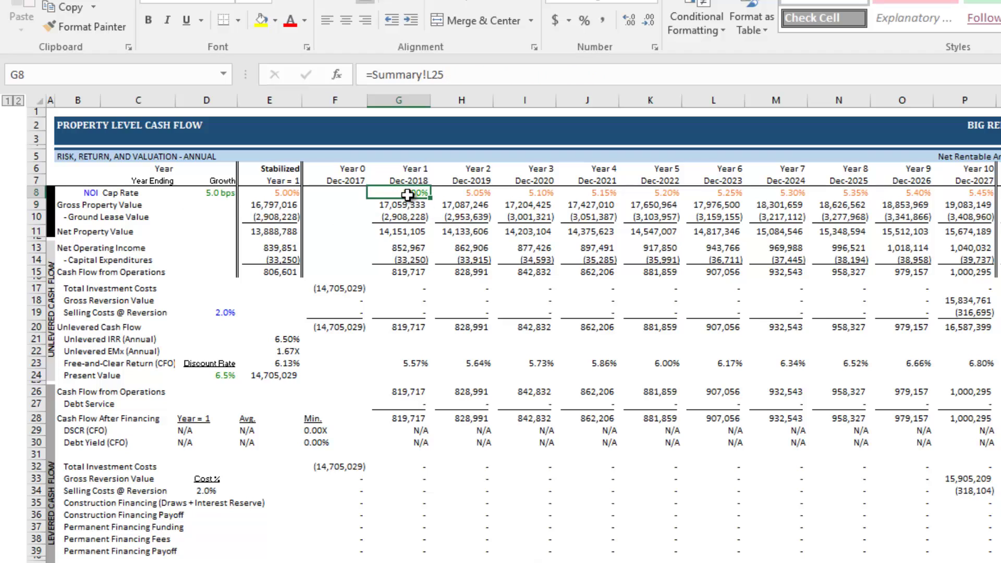
left_click(463, 193)
left_click(522, 193)
left_click(592, 191)
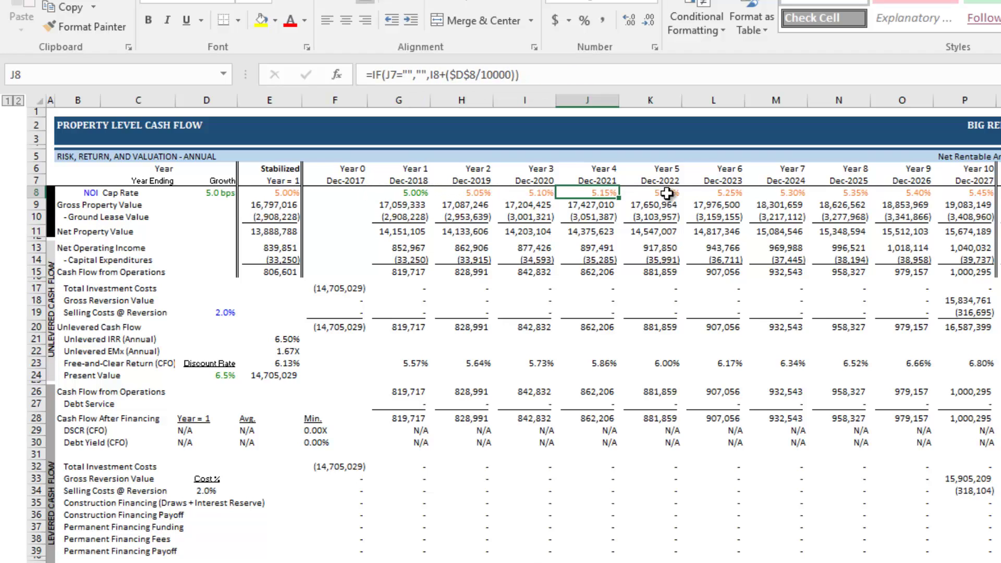
left_click(666, 193)
left_click(468, 207)
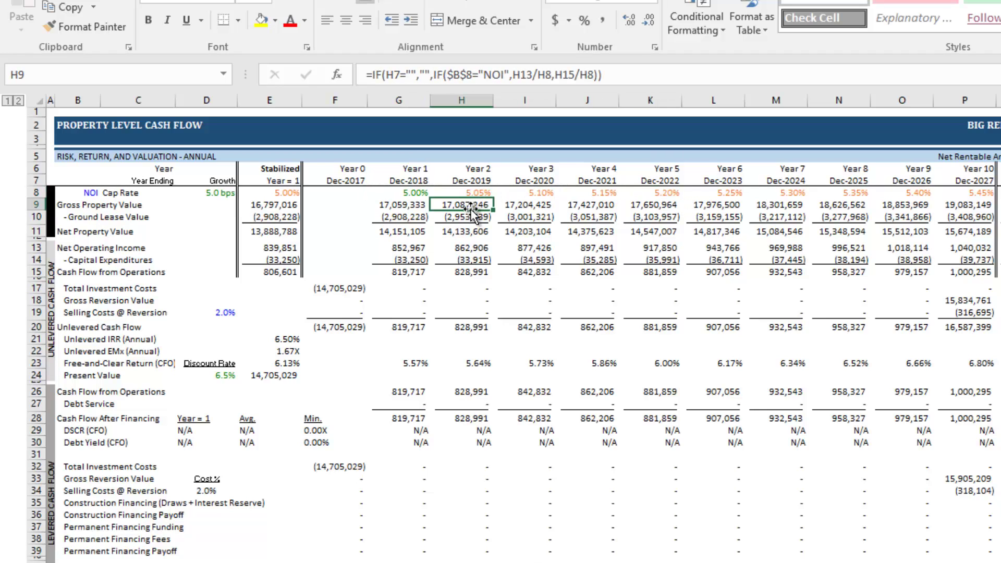
left_click(478, 216)
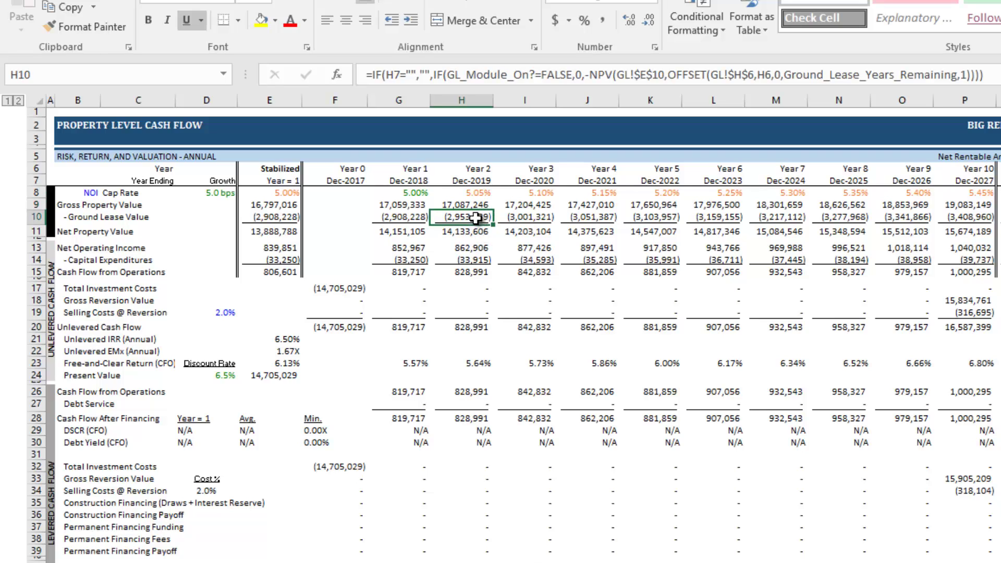
left_click(475, 231)
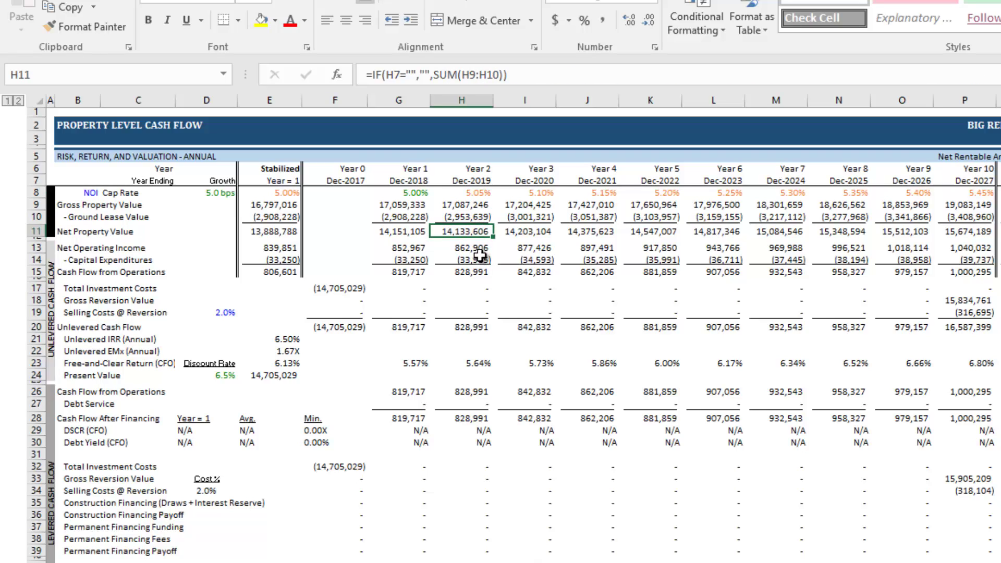
left_click(527, 232)
left_click(582, 232)
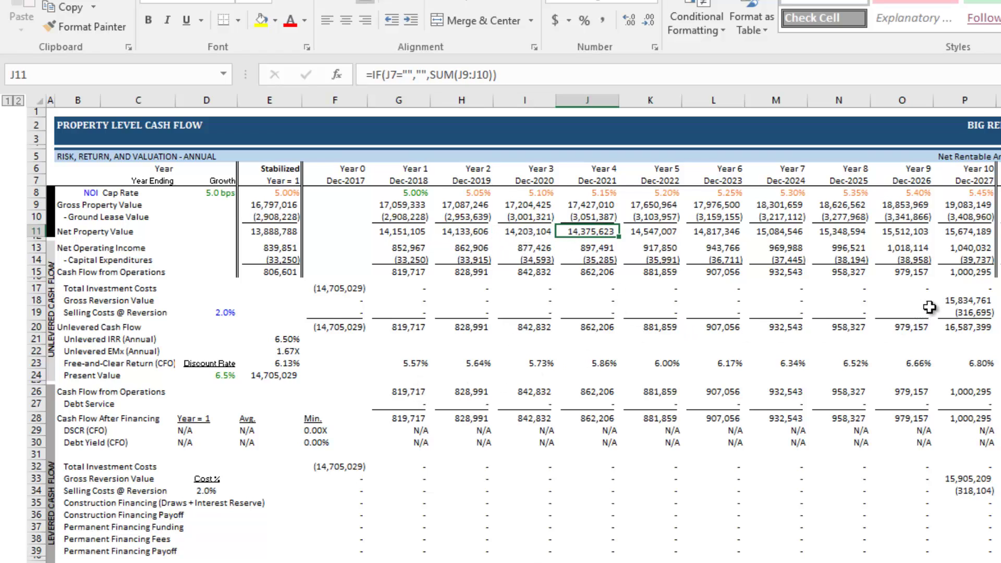
left_click(968, 301)
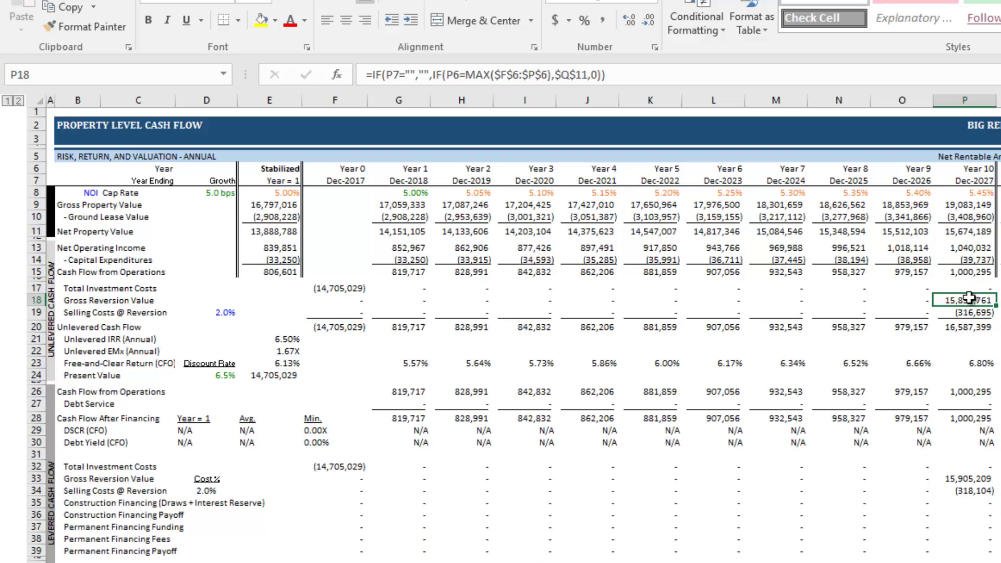
left_click(977, 204)
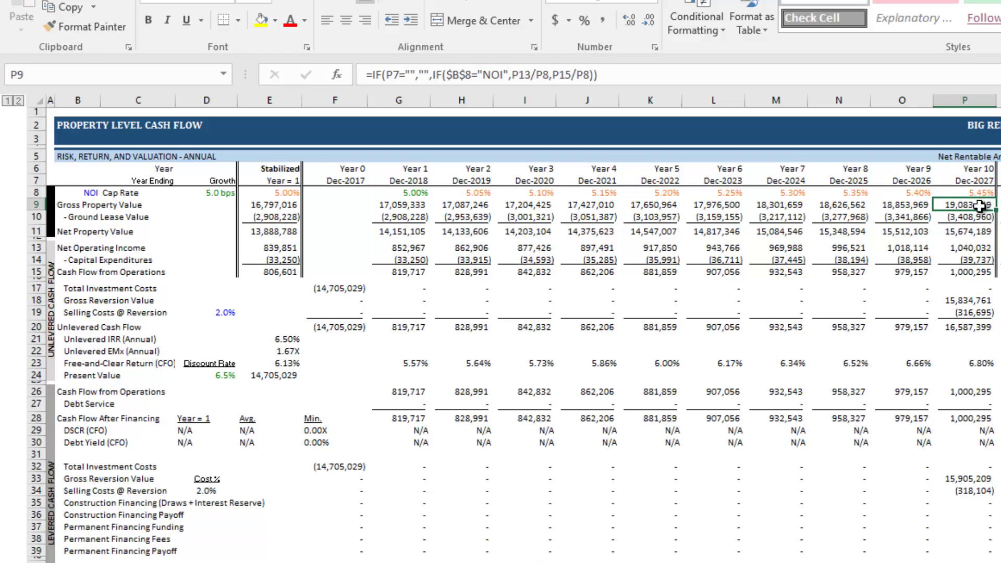
left_click(980, 217)
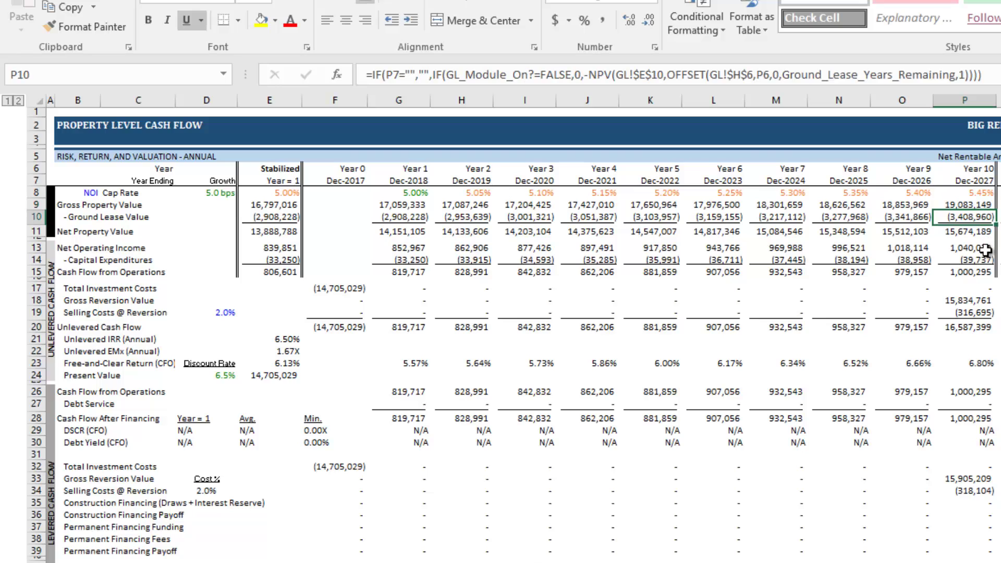
left_click(982, 301)
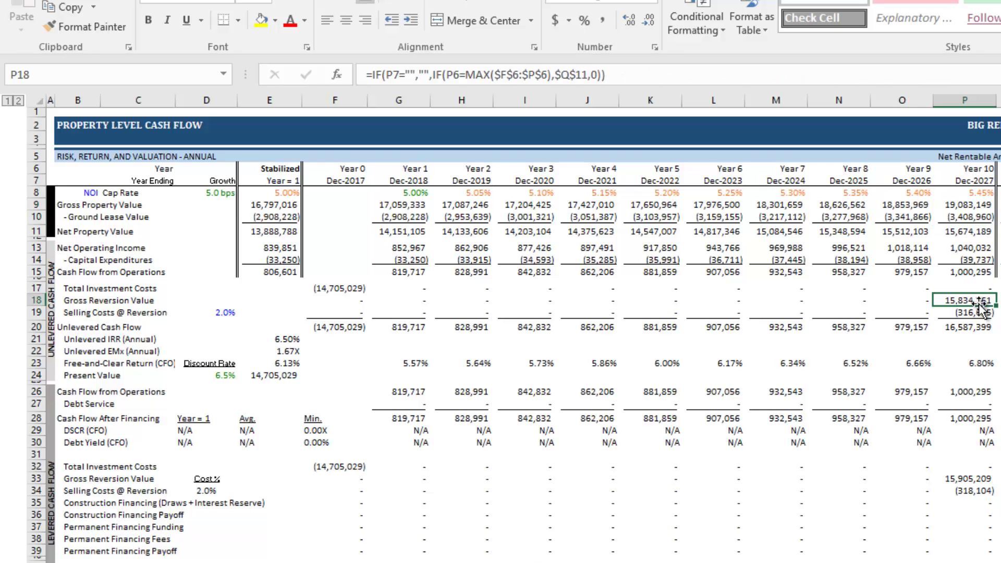
left_click(986, 216)
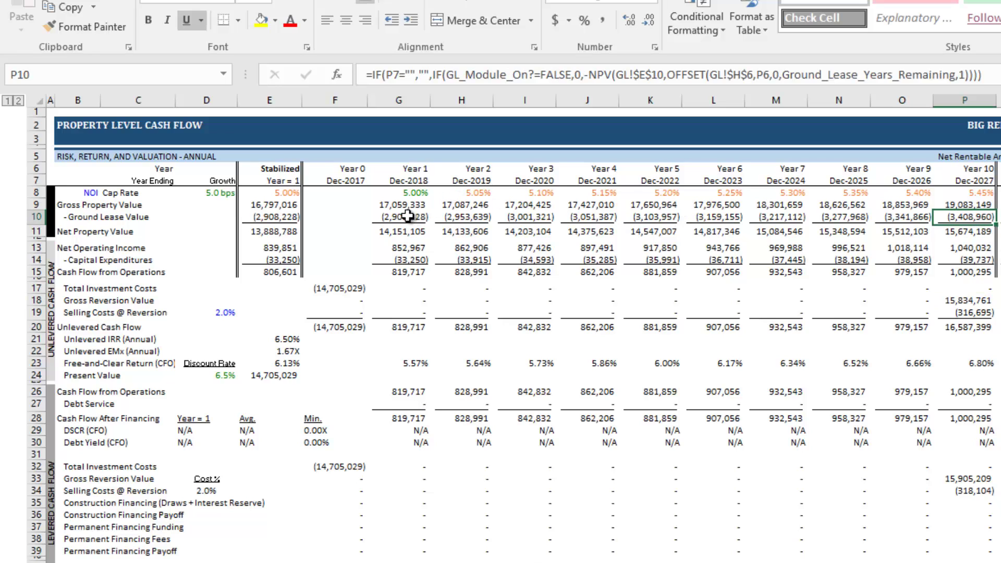
left_click_drag(410, 216, 829, 219)
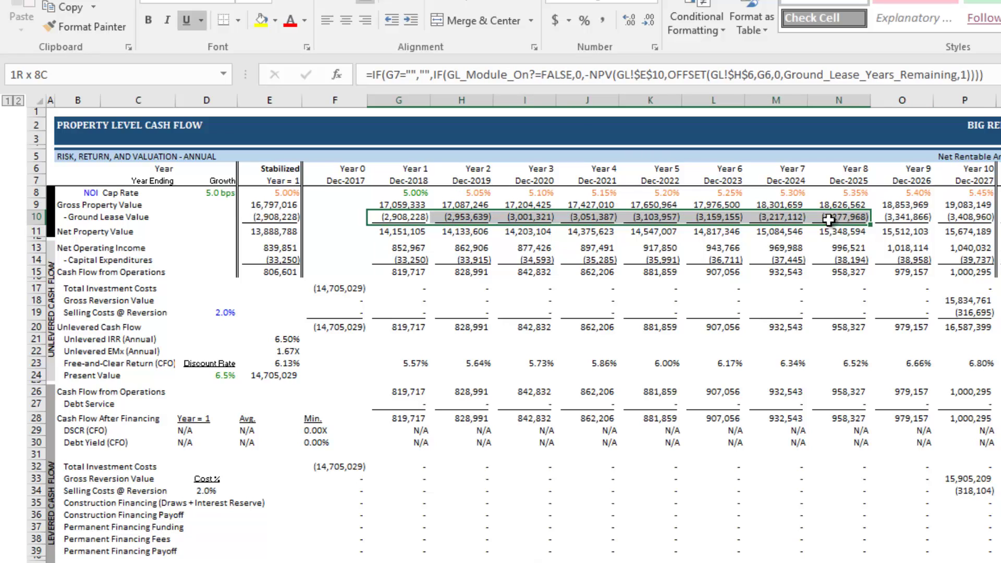
left_click(964, 218)
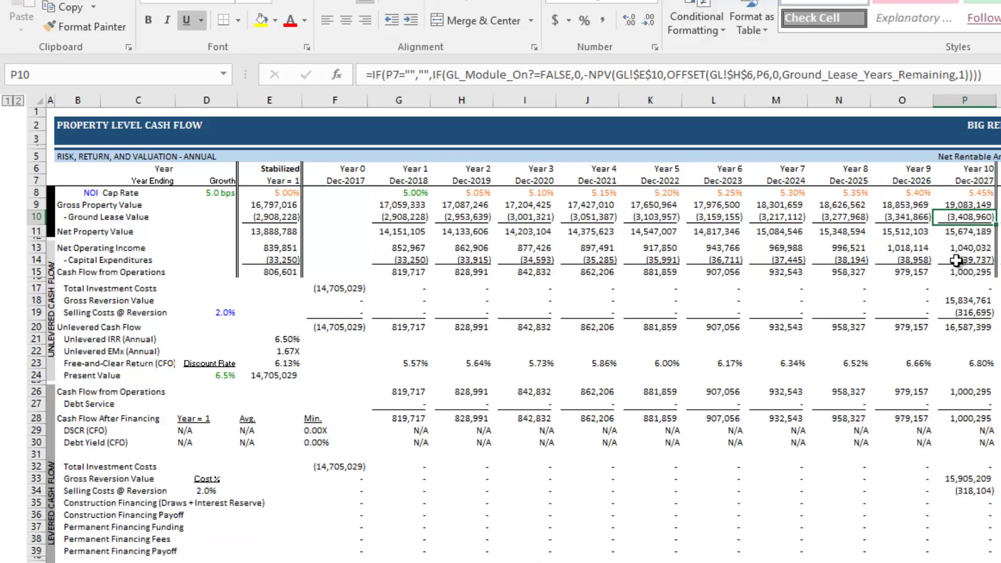
left_click_drag(417, 216, 562, 228)
Select the first five monthly ground lease values in G54:K54.
scroll(402, 505, "down", 1)
left_click(413, 452)
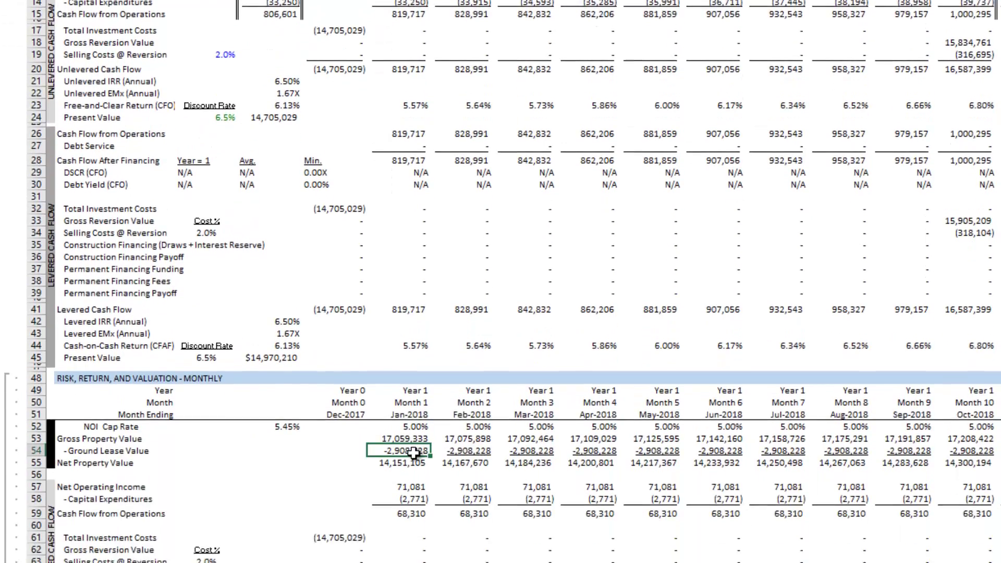
left_click_drag(414, 451, 672, 451)
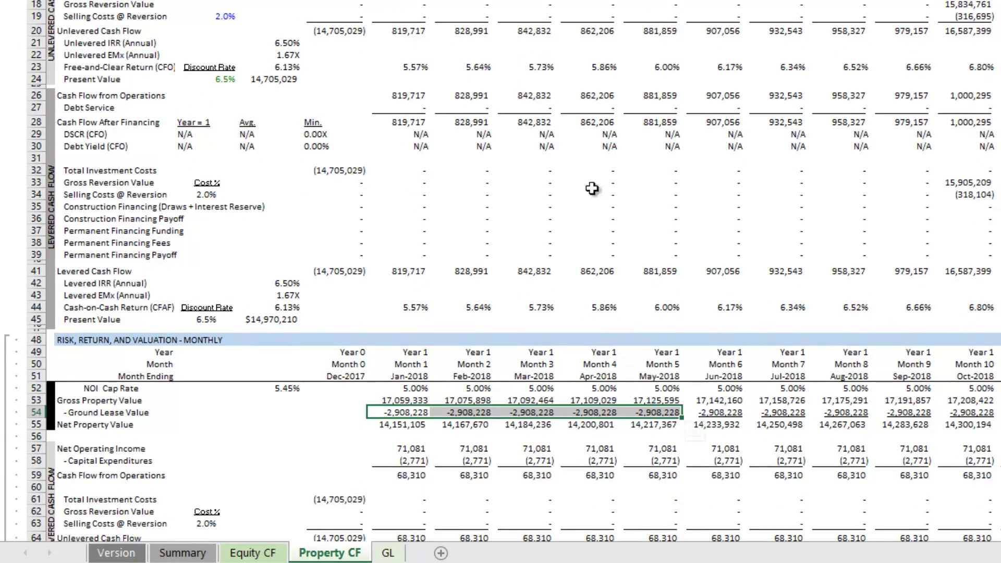
scroll(355, 433, "down", 3)
scroll(366, 315, "up", 5)
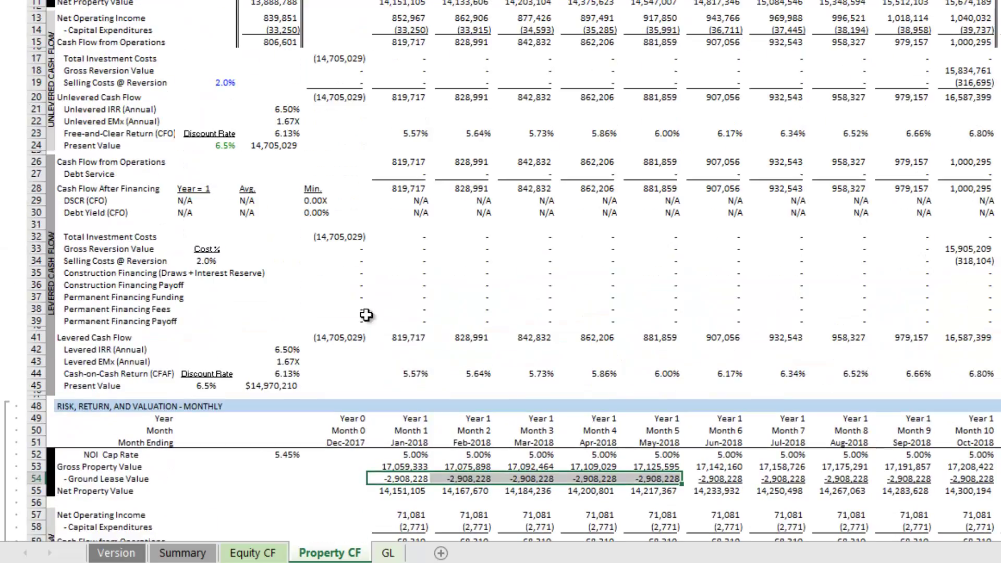
Compare the 6.50% annual and 6.67% monthly unlevered IRRs, then return to Summary.
left_click(288, 110)
scroll(334, 287, "down", 3)
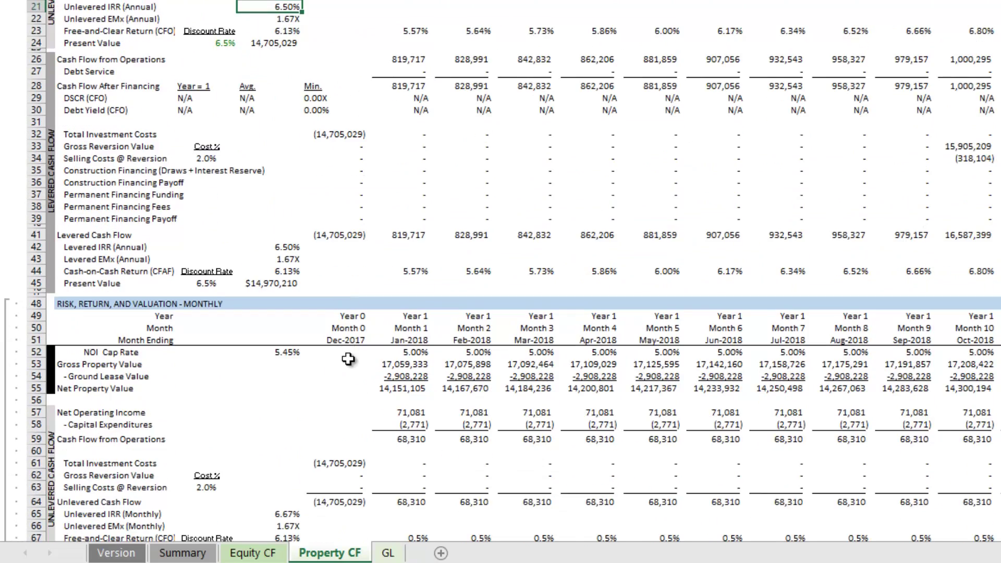
scroll(348, 359, "down", 2)
left_click(292, 447)
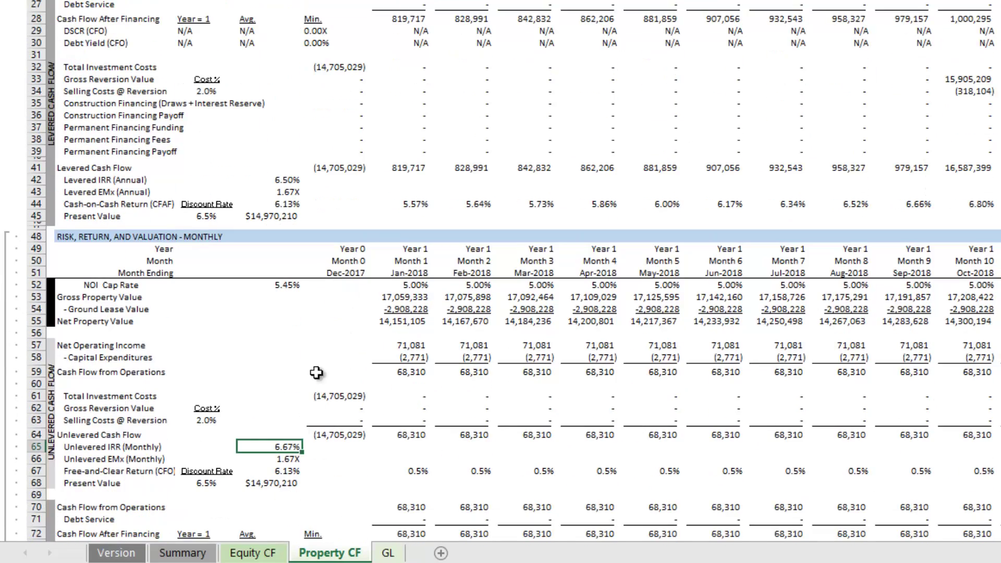
scroll(323, 217, "up", 5)
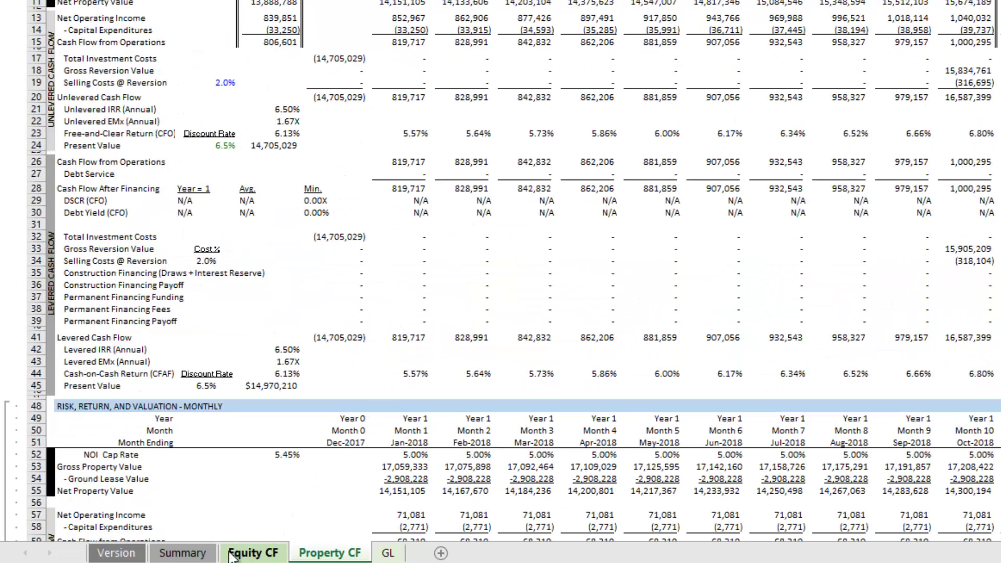
left_click(182, 554)
scroll(522, 249, "up", 3)
scroll(522, 249, "up", 1)
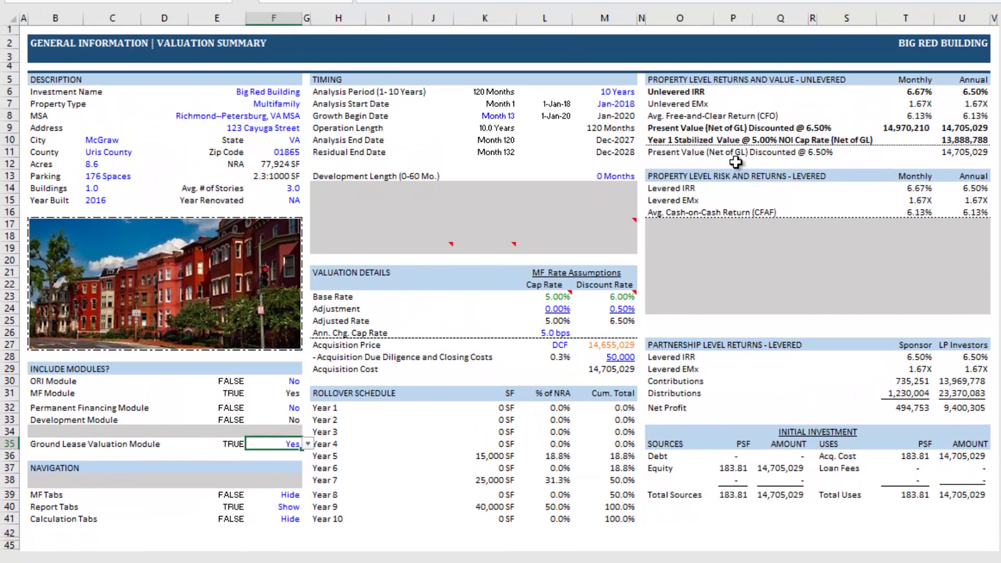
left_click(663, 131)
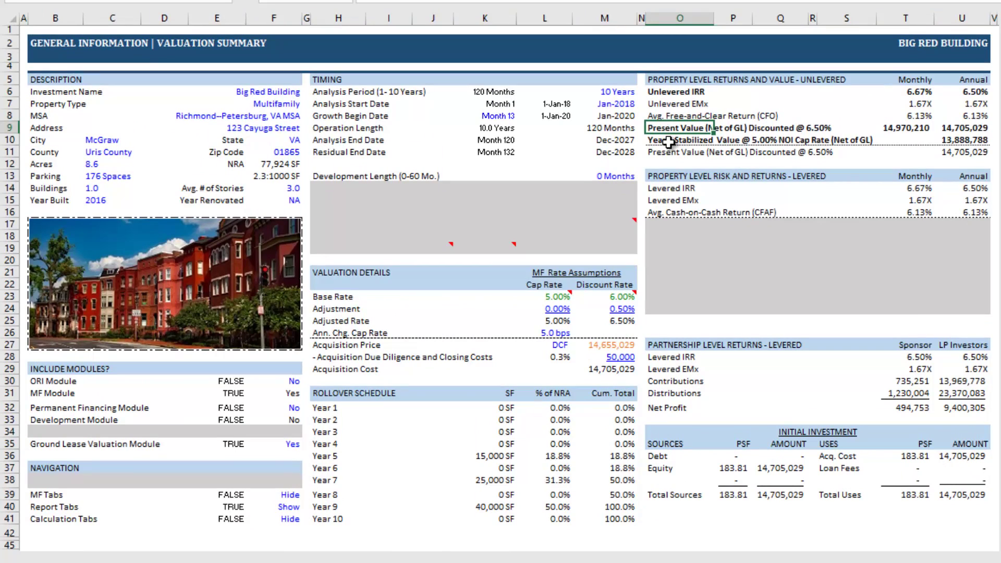
left_click(668, 141)
left_click(675, 128)
left_click(969, 126)
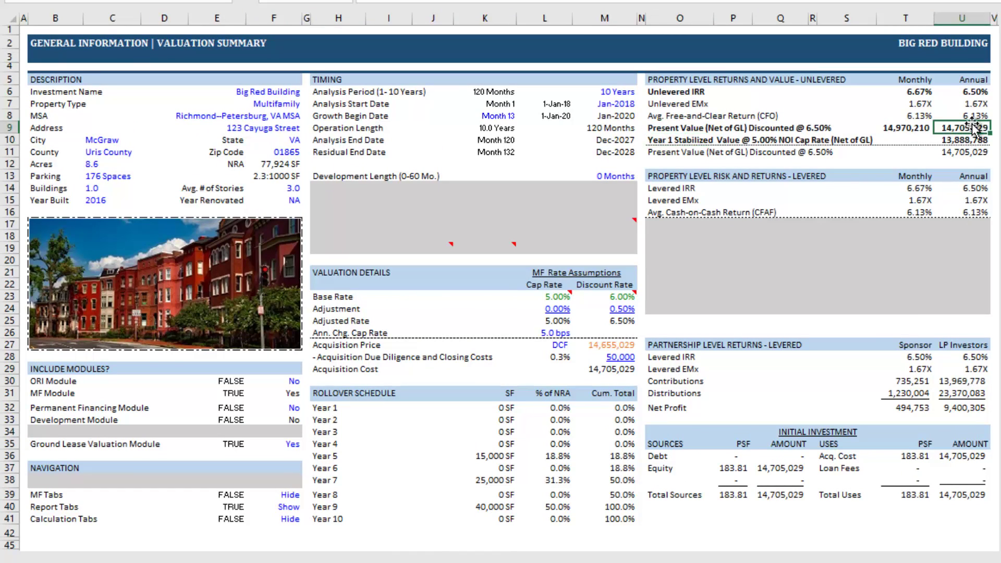
left_click(628, 320)
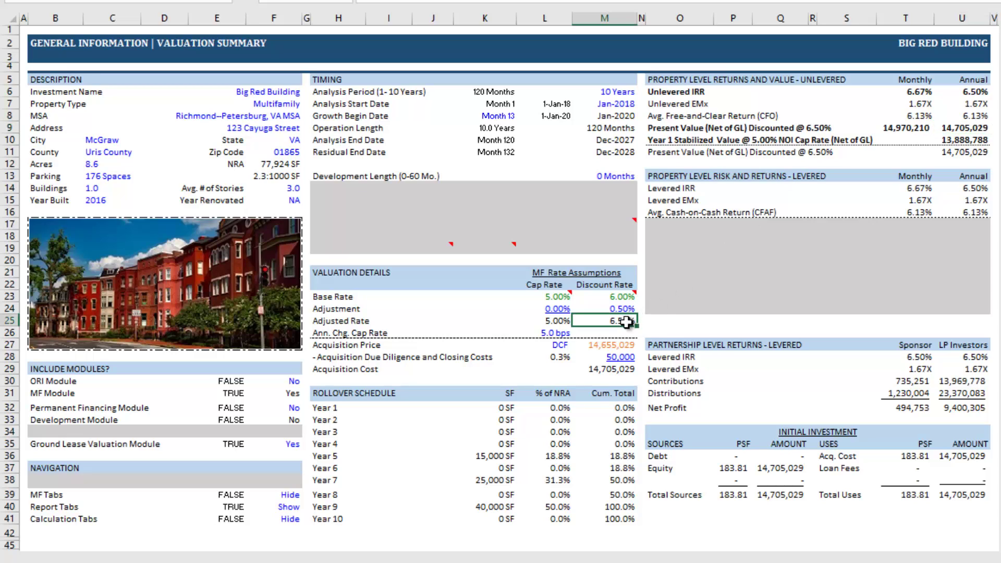
left_click(974, 127)
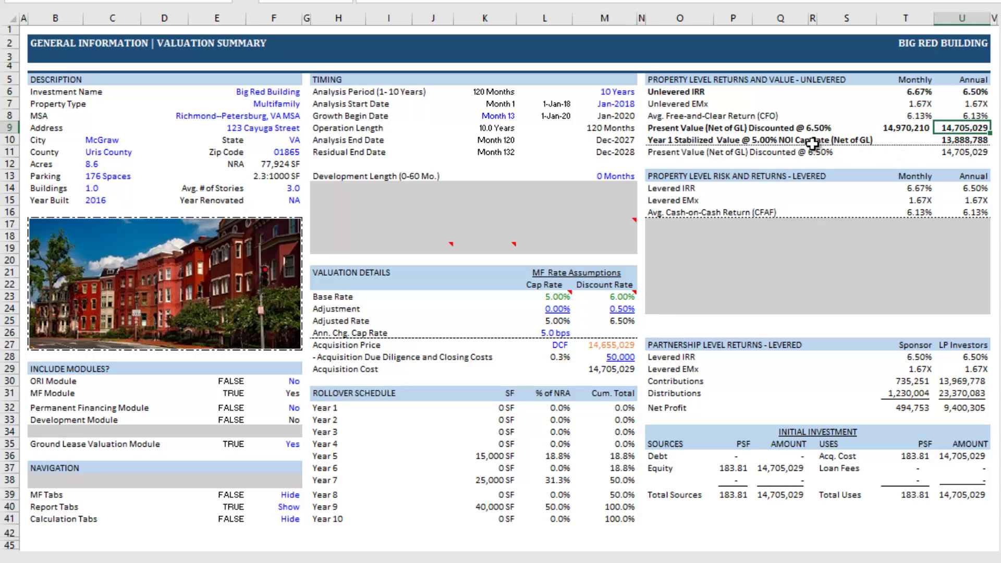
left_click(966, 139)
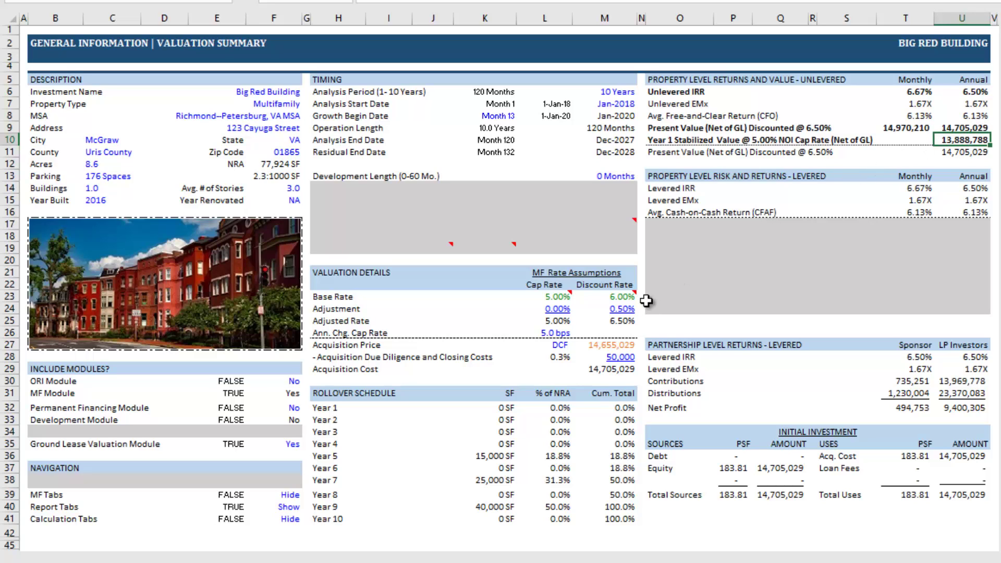
left_click(558, 322)
left_click(977, 141)
left_click(967, 127)
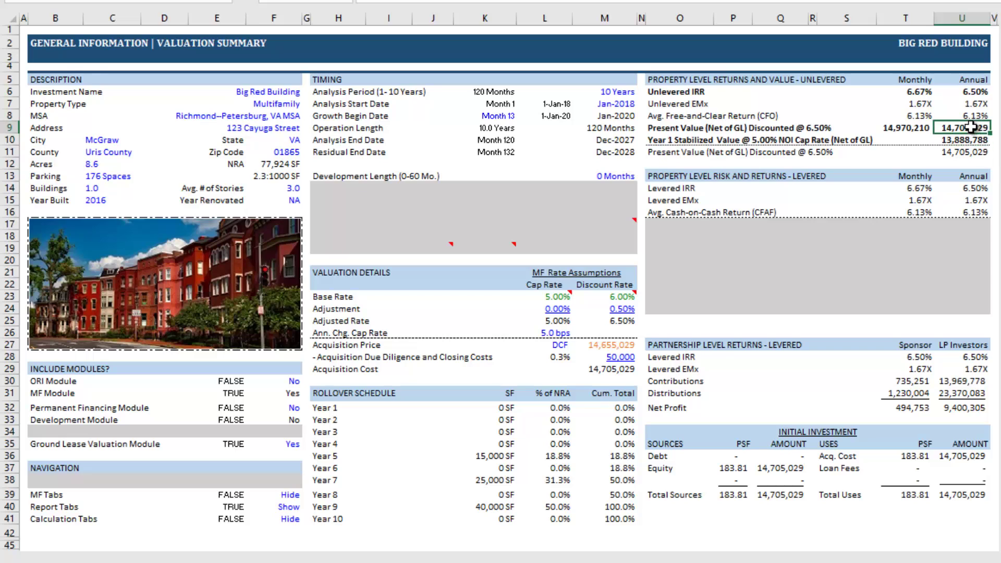
left_click(973, 138)
left_click(968, 128)
left_click(973, 137)
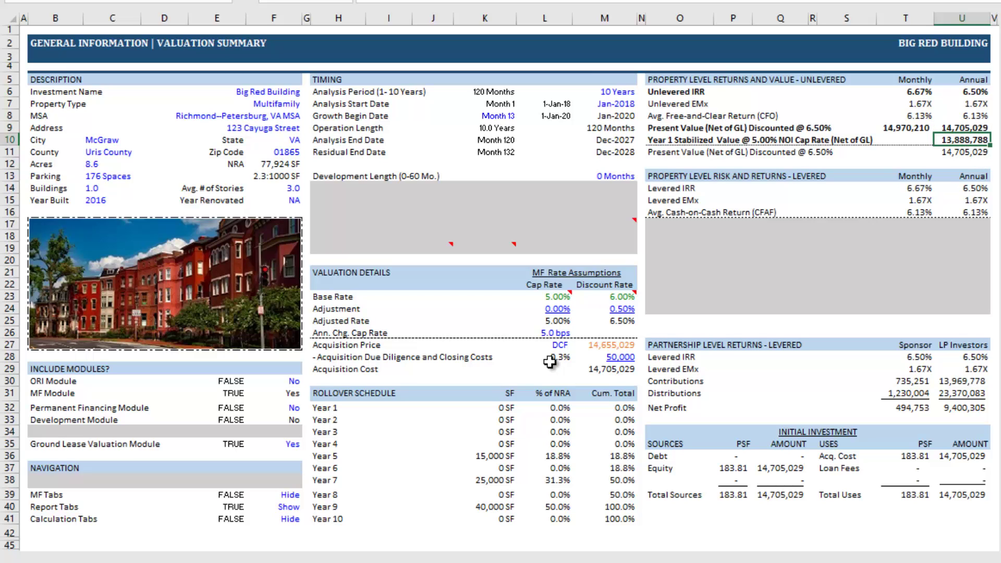
left_click(551, 346)
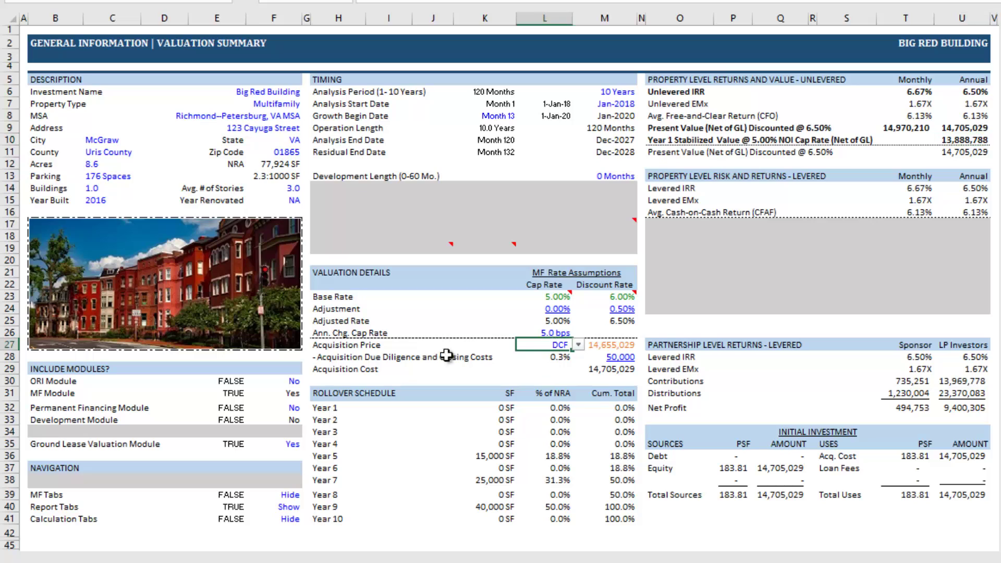
left_click(577, 345)
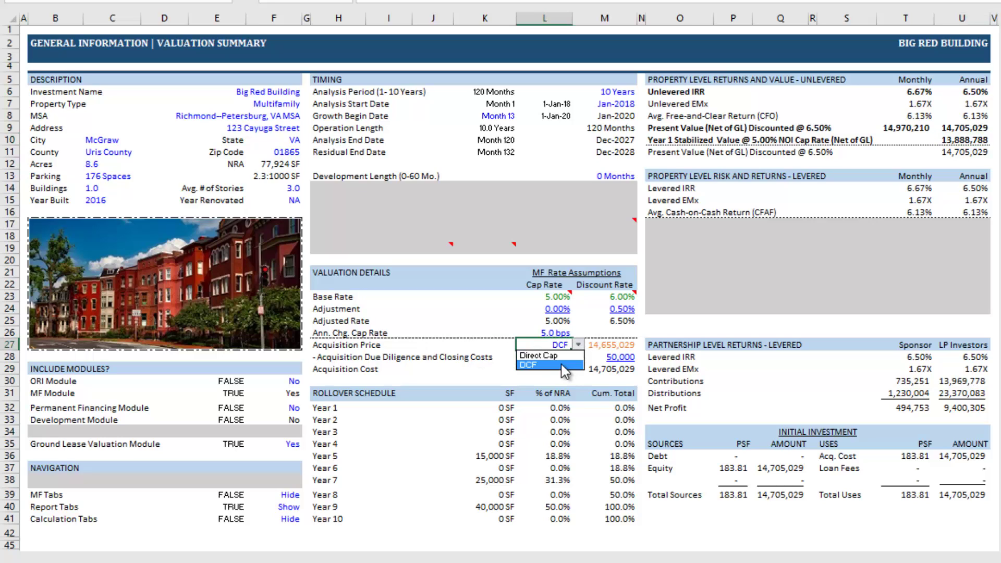
left_click(562, 365)
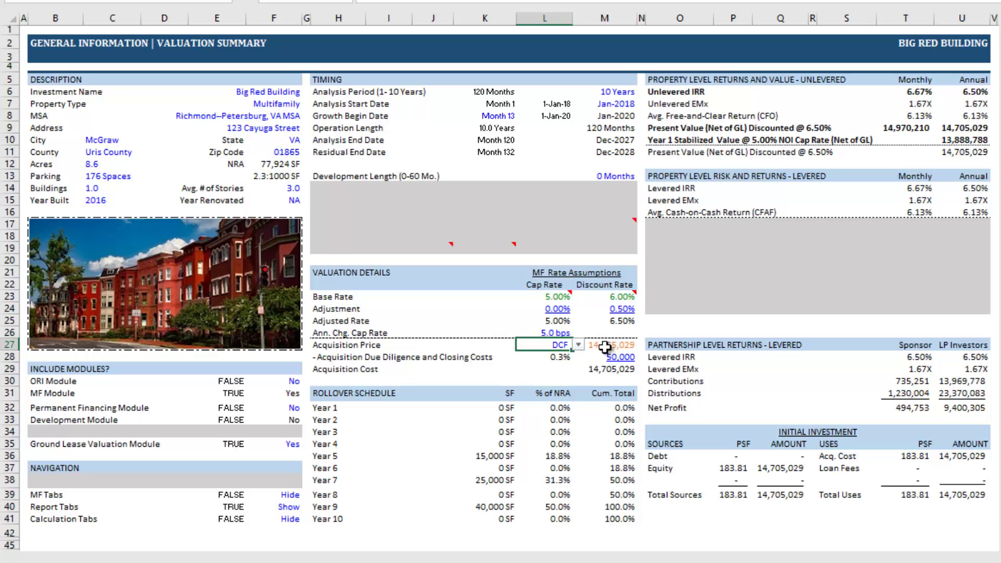
left_click(578, 345)
left_click(582, 355)
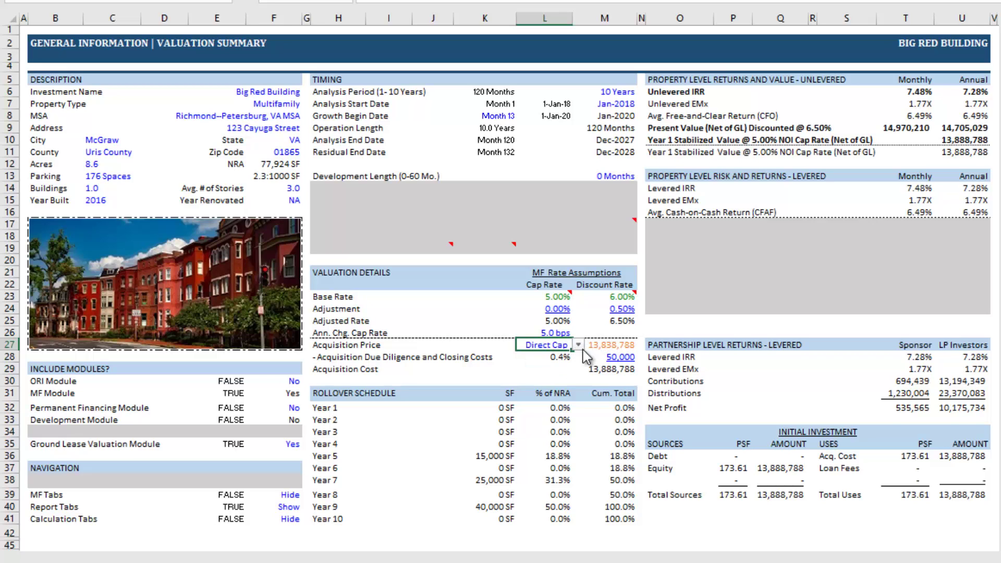
left_click(578, 346)
left_click(576, 366)
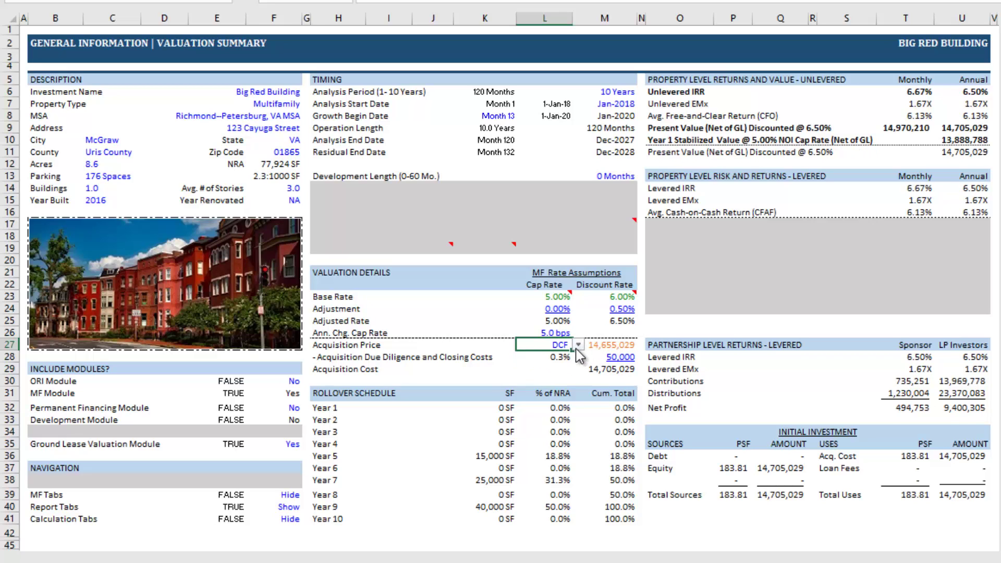
left_click_drag(959, 131, 969, 140)
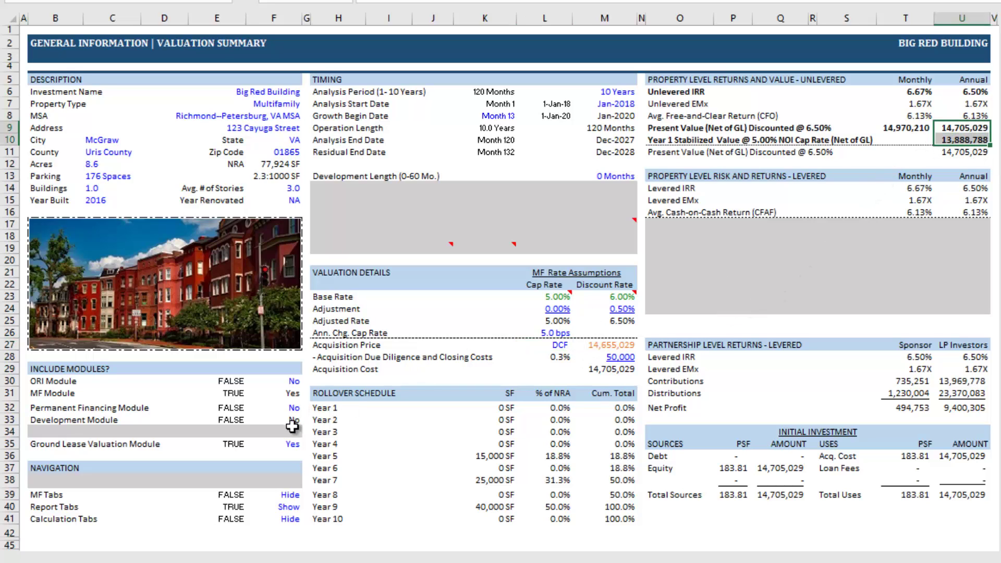
Switch the Ground Lease Valuation Module to No and compare the recalculated values in U9:U10.
left_click(290, 445)
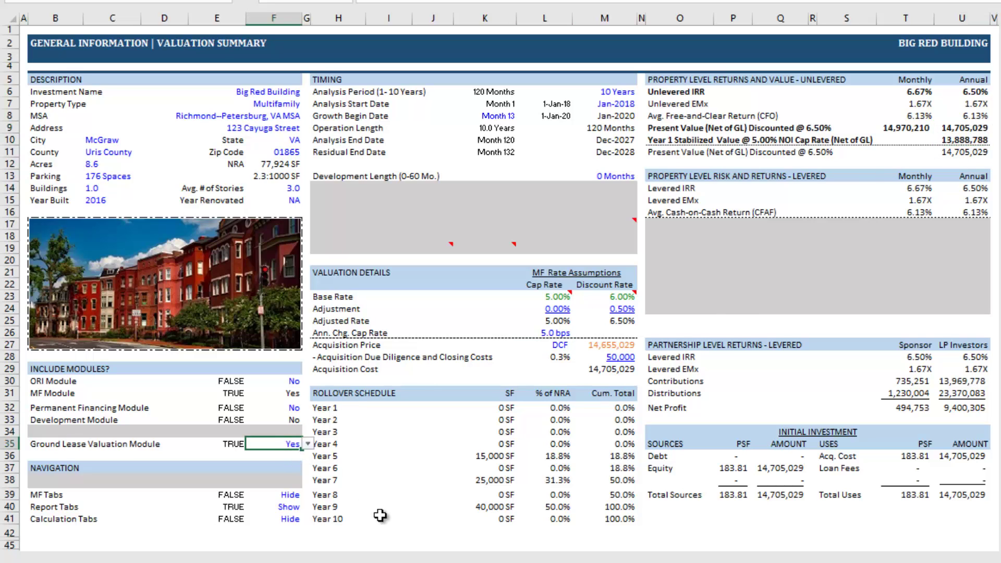
key("alt+Down")
key("Down")
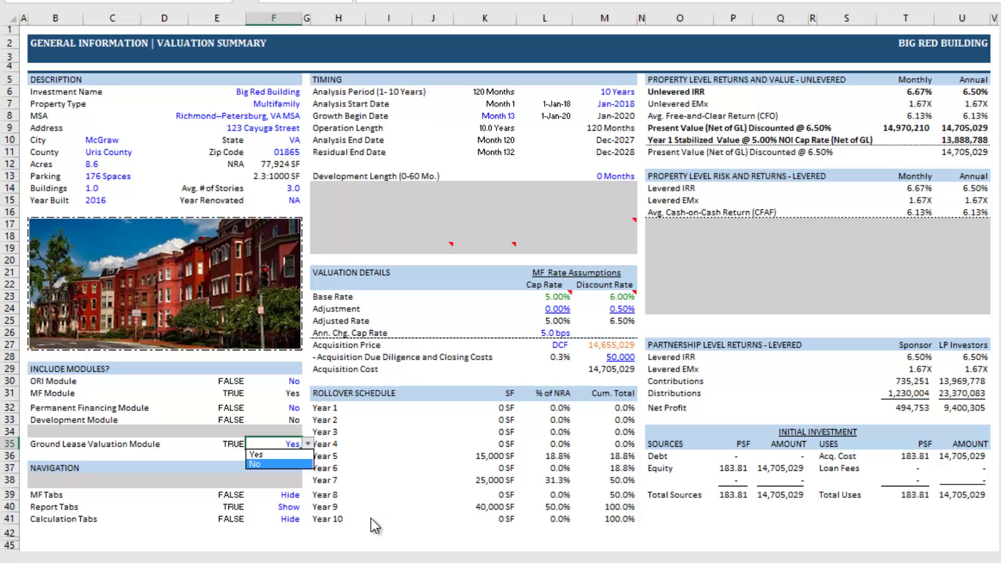
key("Return")
left_click_drag(969, 129, 977, 148)
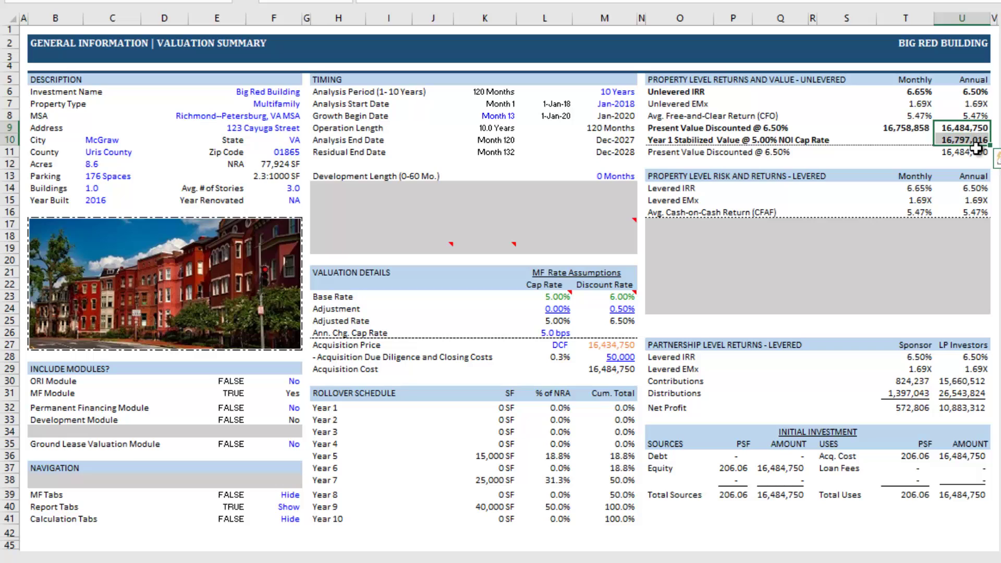